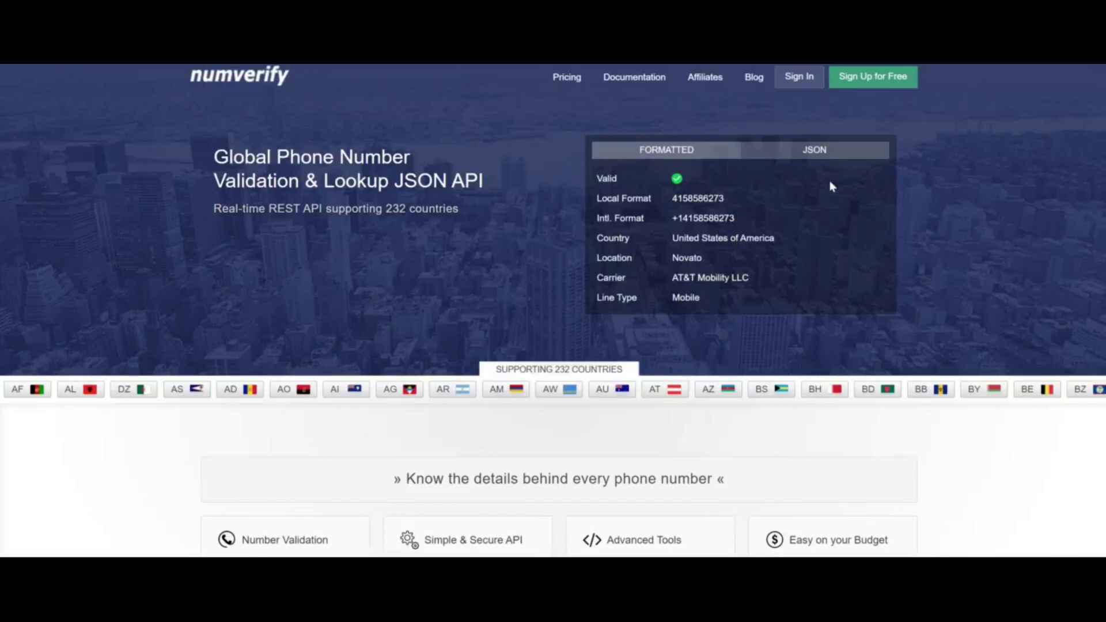
Start free-plan registration on Numverify and pass the not-a-robot reCAPTCHA check.
click(865, 80)
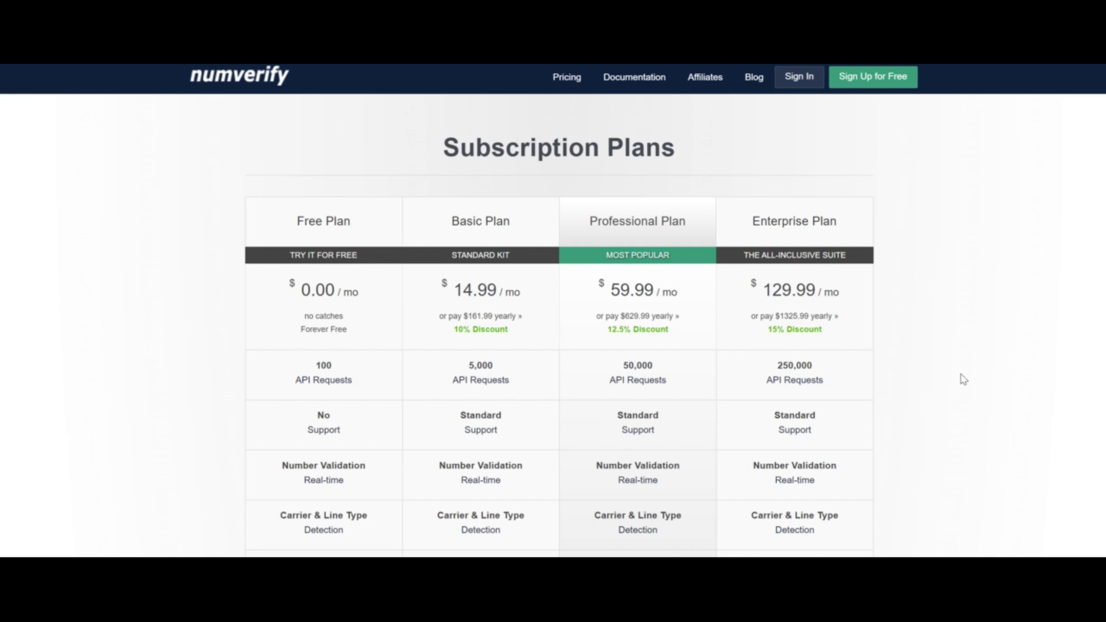
scroll(559, 325, down, 5)
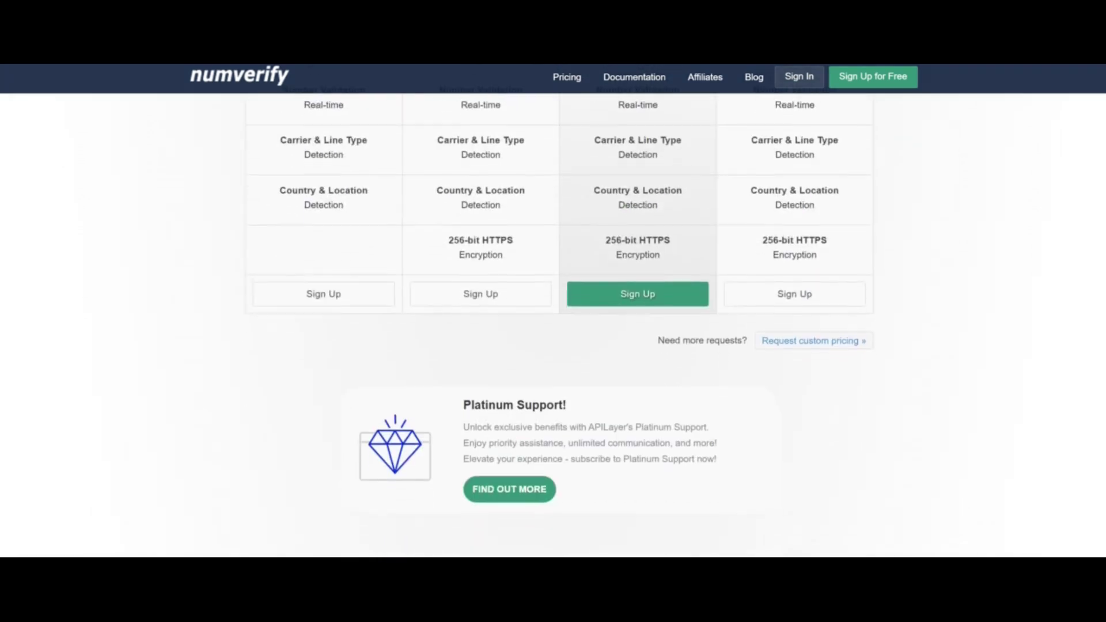
click(352, 293)
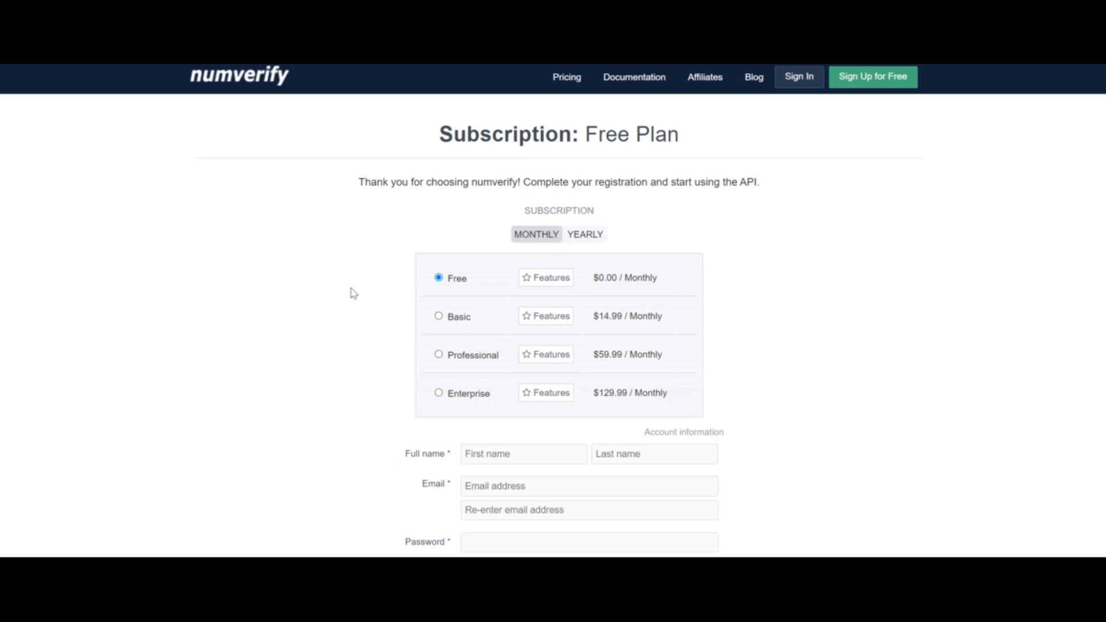
scroll(403, 211, down, 1)
scroll(403, 211, down, 4)
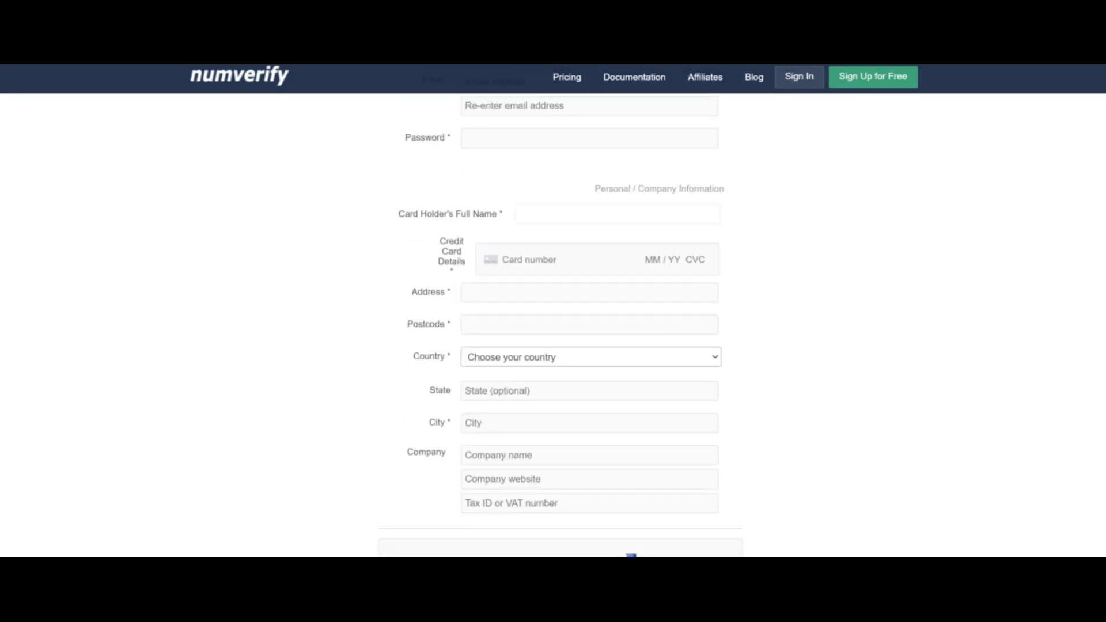
scroll(403, 211, down, 3)
click(477, 264)
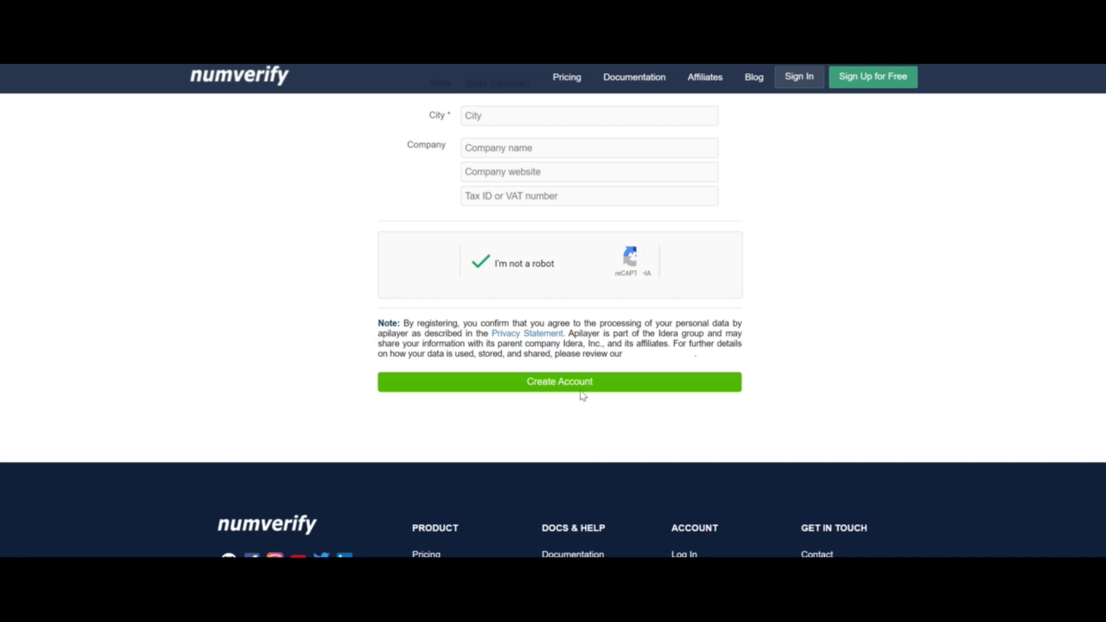
Log in to the Numverify dashboard with the saved credentials.
click(797, 80)
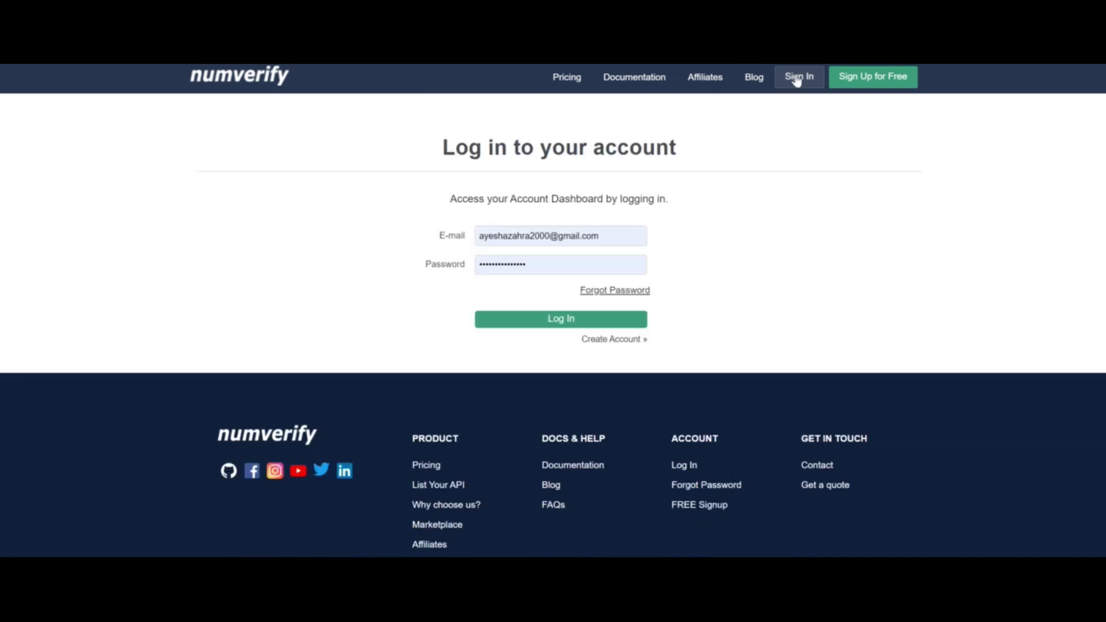
click(523, 325)
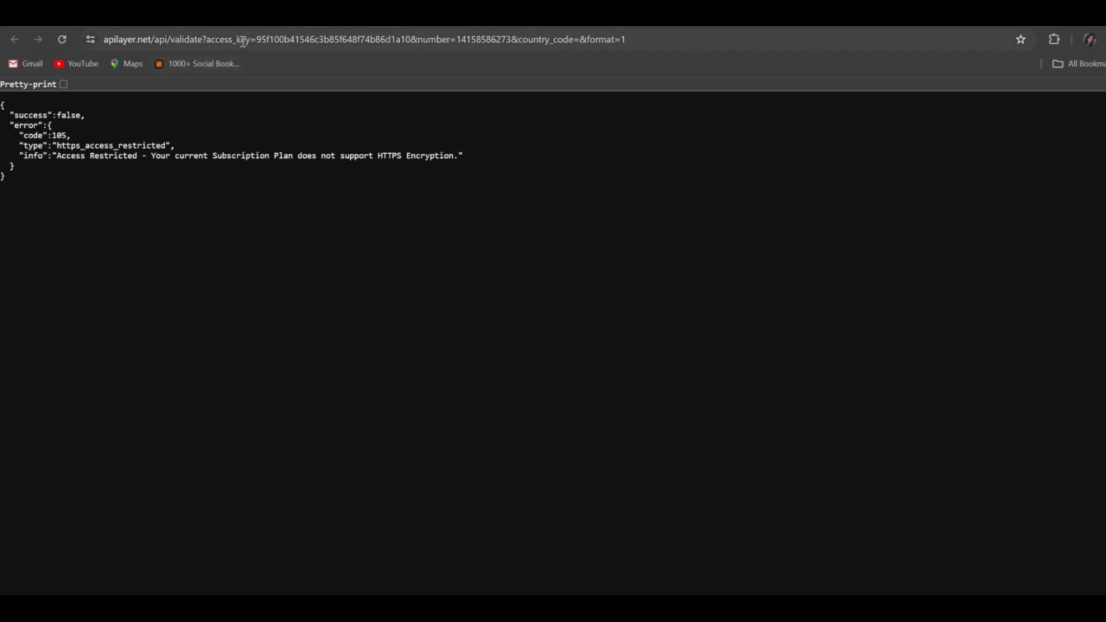
click(260, 39)
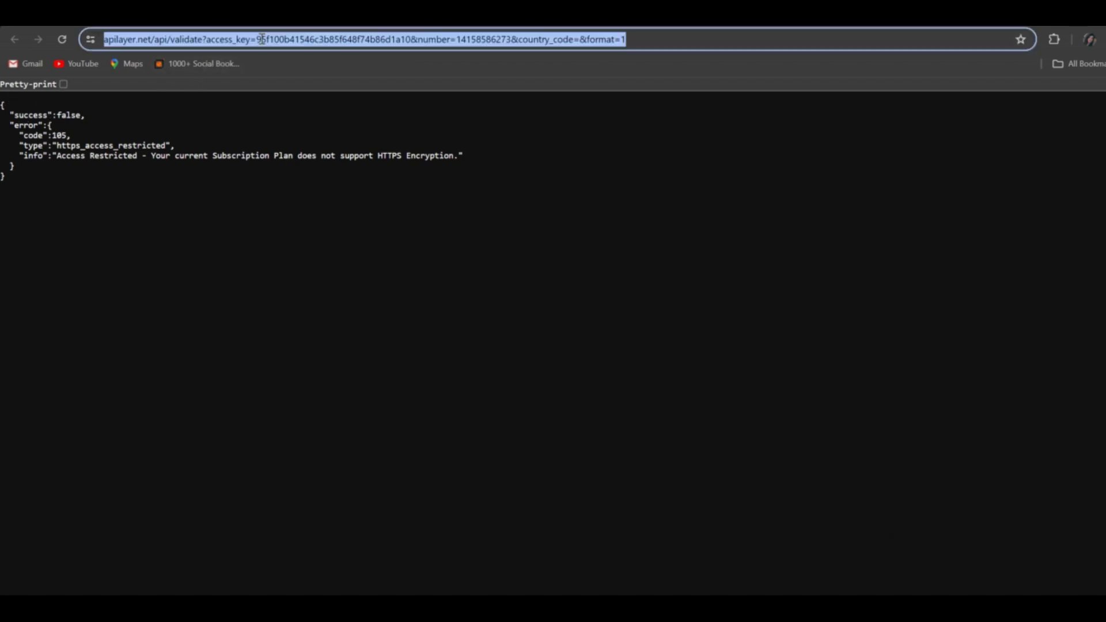
click(290, 41)
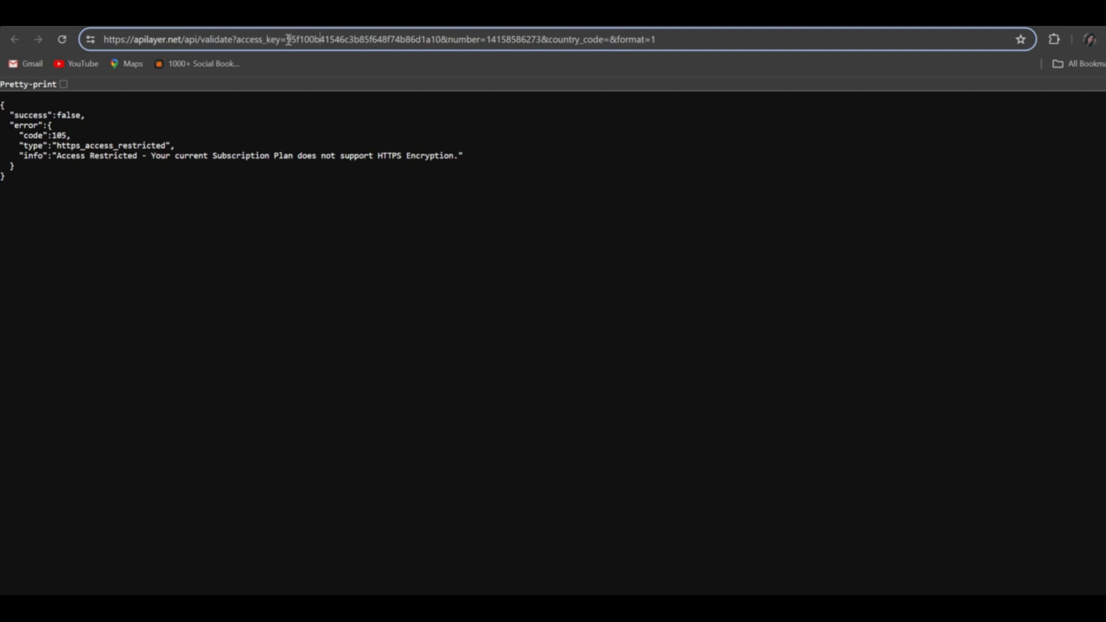
drag(288, 39, 436, 42)
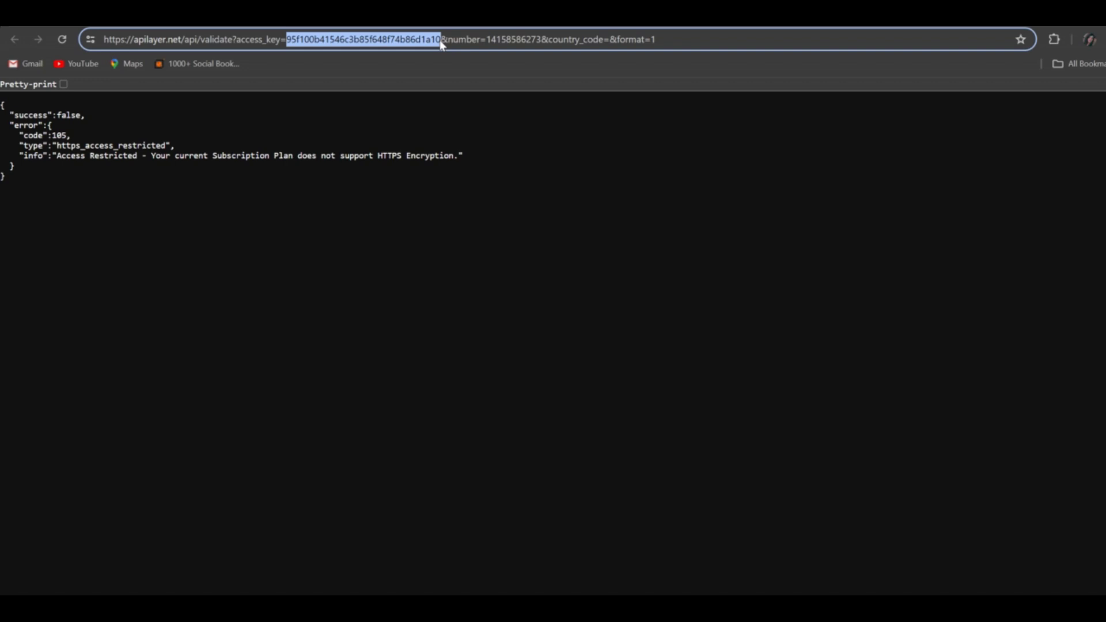
key(ctrl+v)
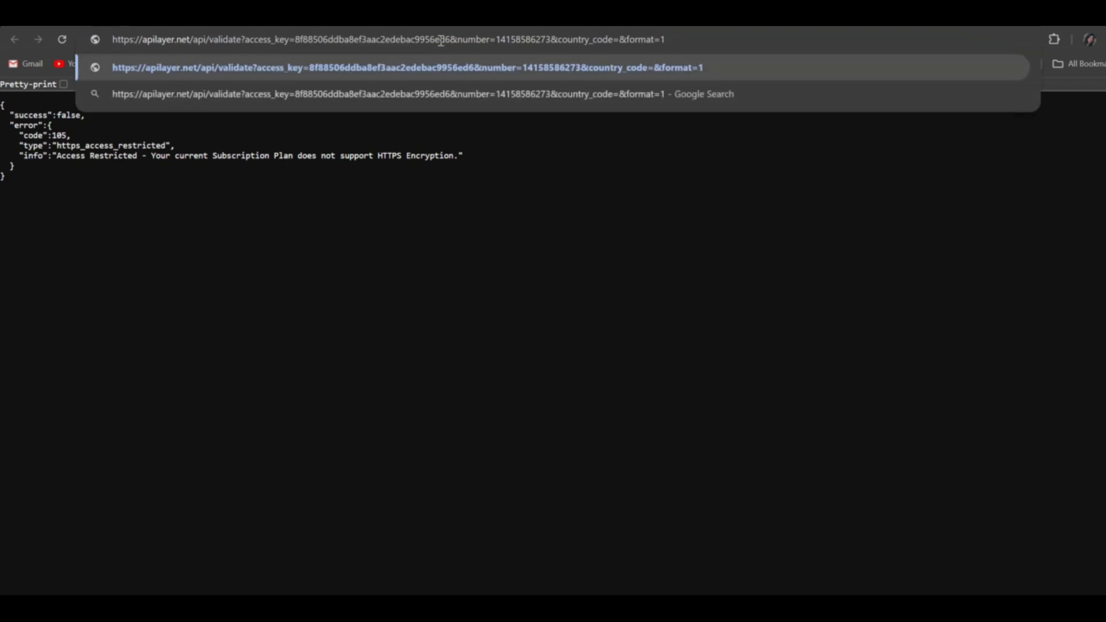
key(Return)
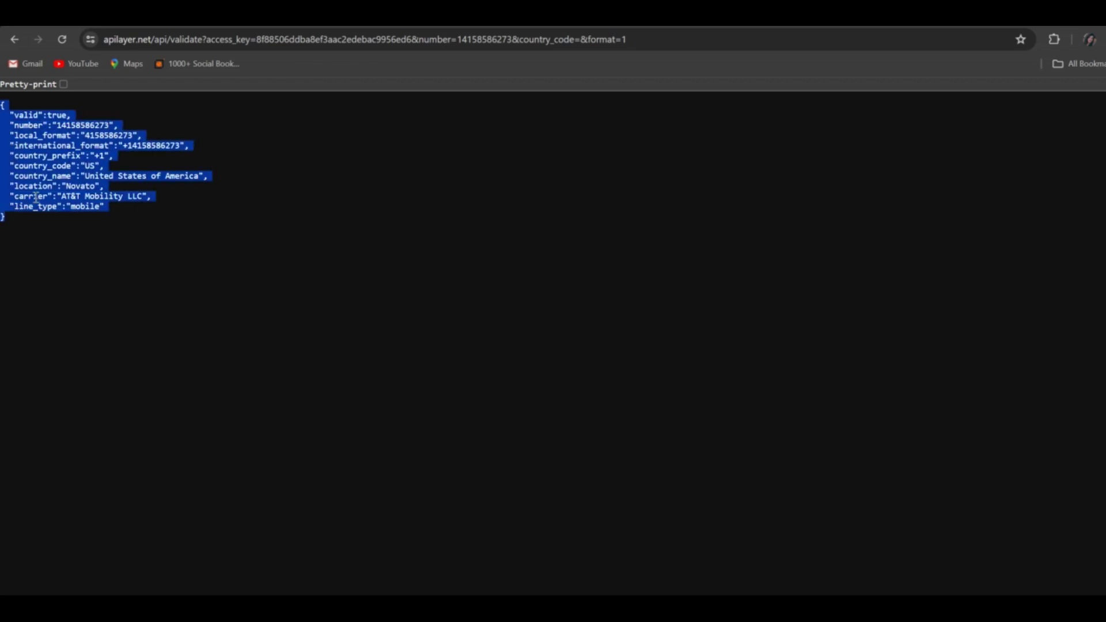
click(35, 197)
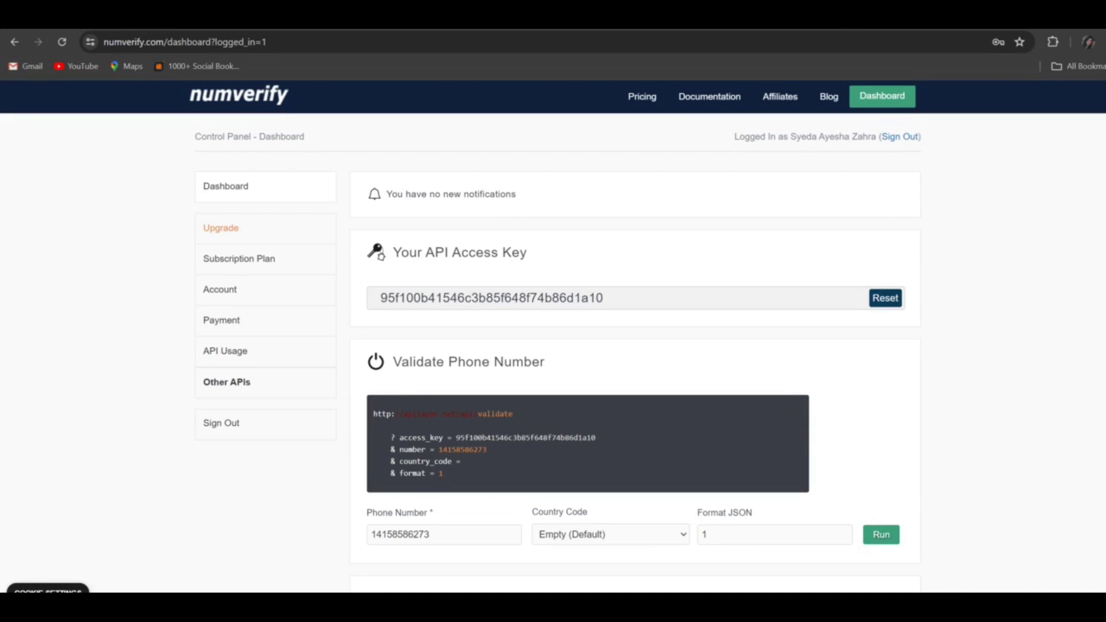
Go to chat.openai.com in a new tab and reach the Explore GPTs page.
key(ctrl+t)
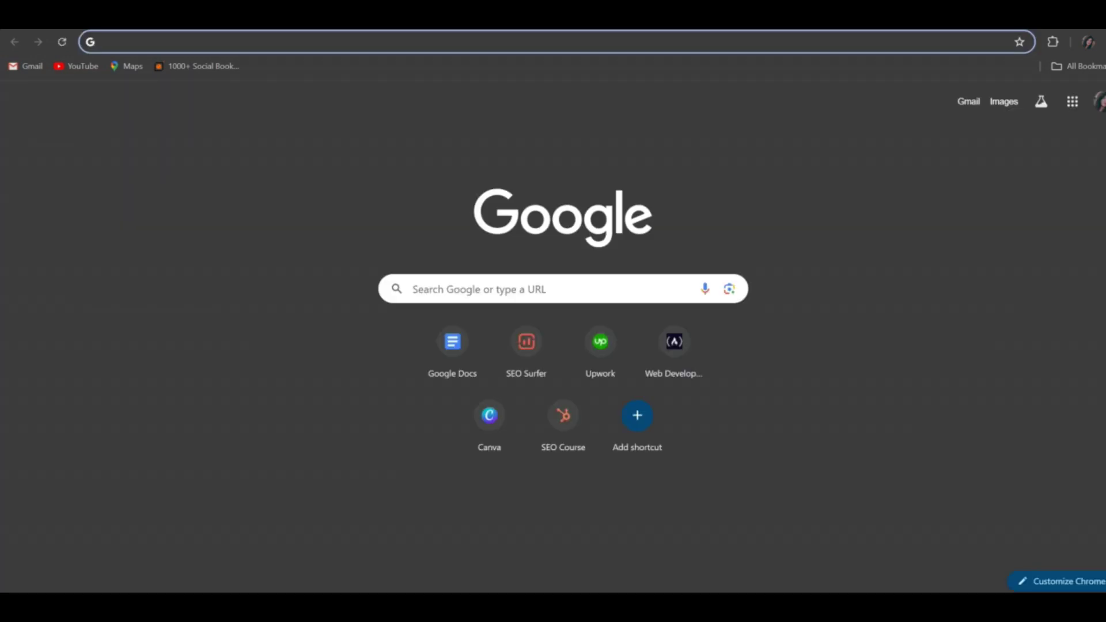
text(chat.openai.com)
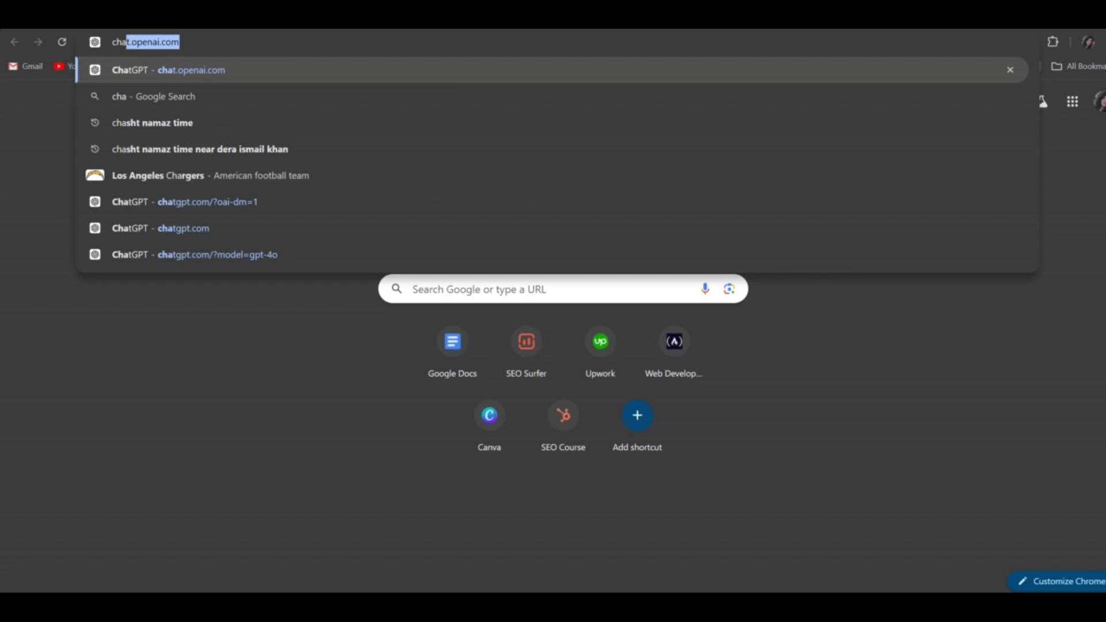
key(Return)
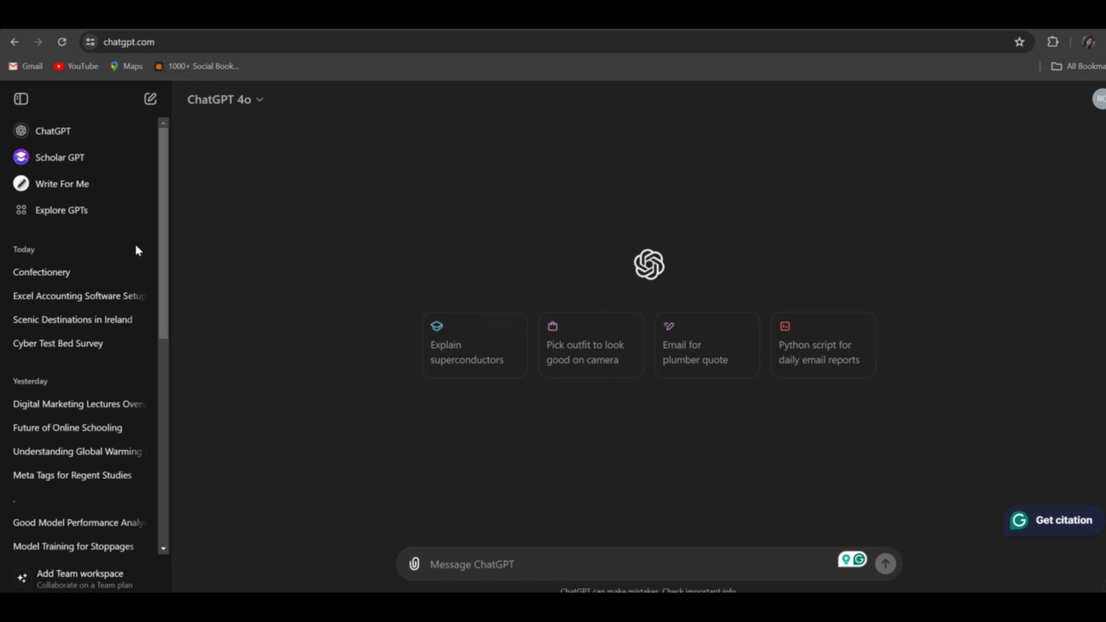
click(72, 222)
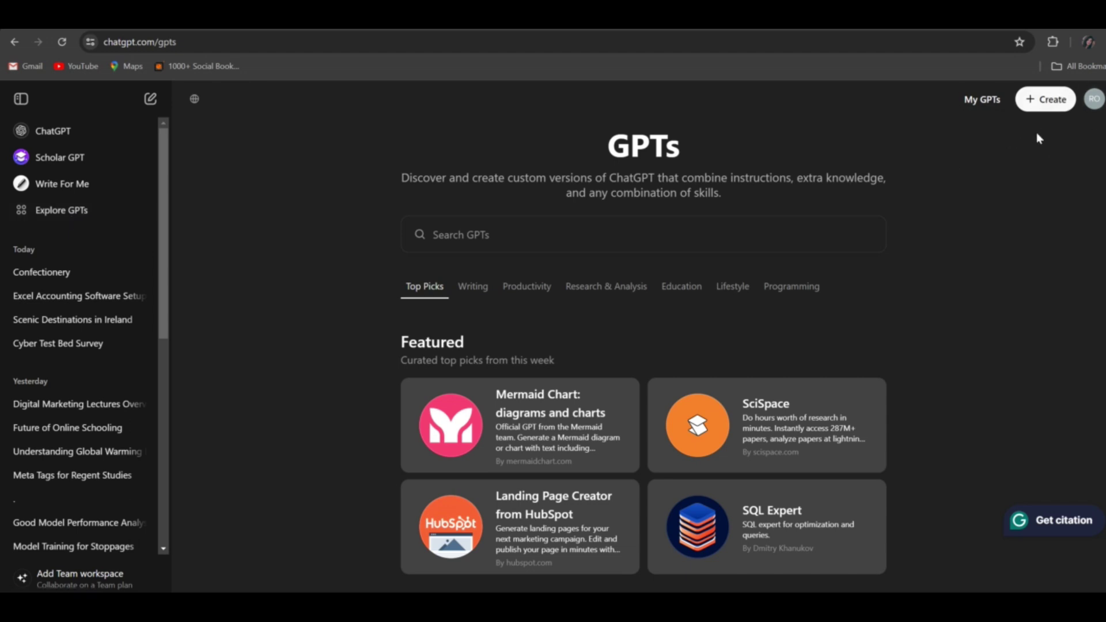
Create a new GPT draft and switch to its Configure form.
click(1047, 101)
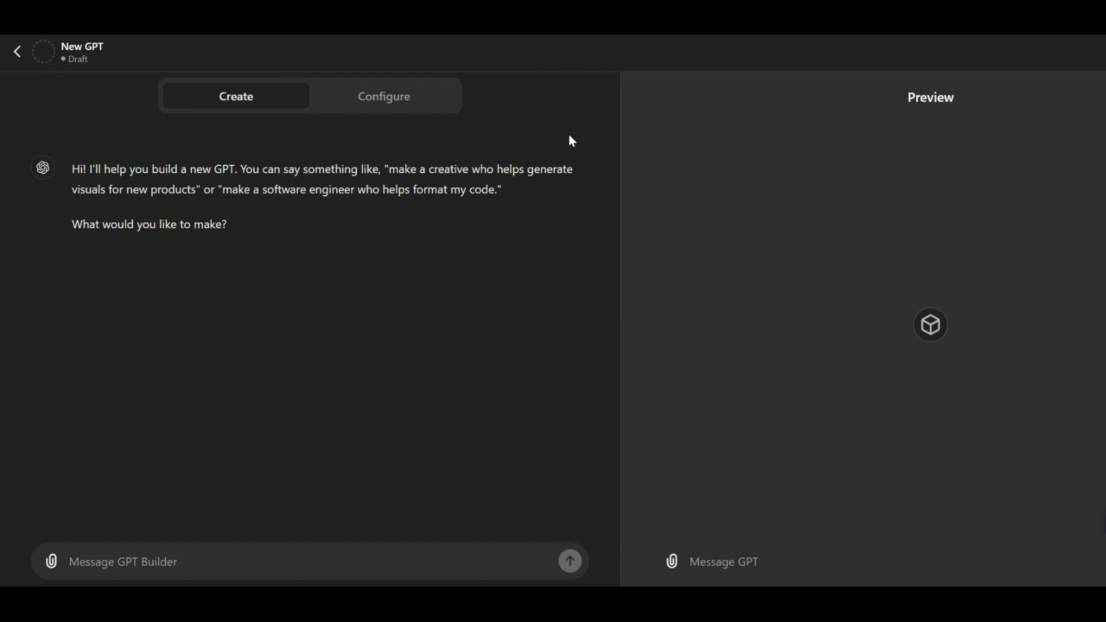
click(388, 98)
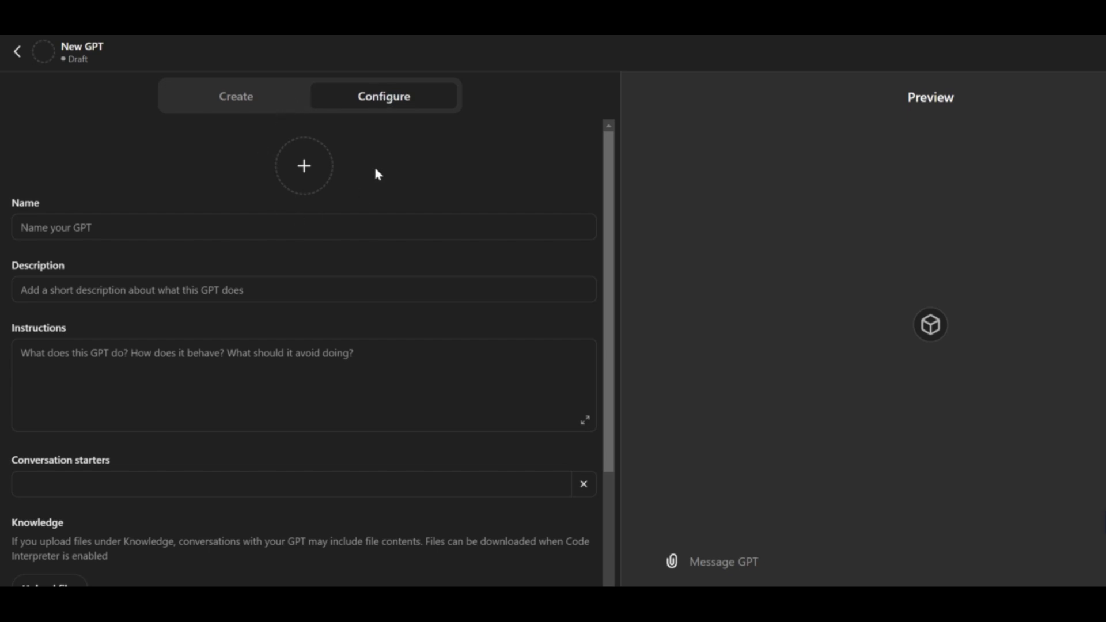
Fill the Name, Description and Instructions fields for the Numverify phone-validation GPT.
click(253, 221)
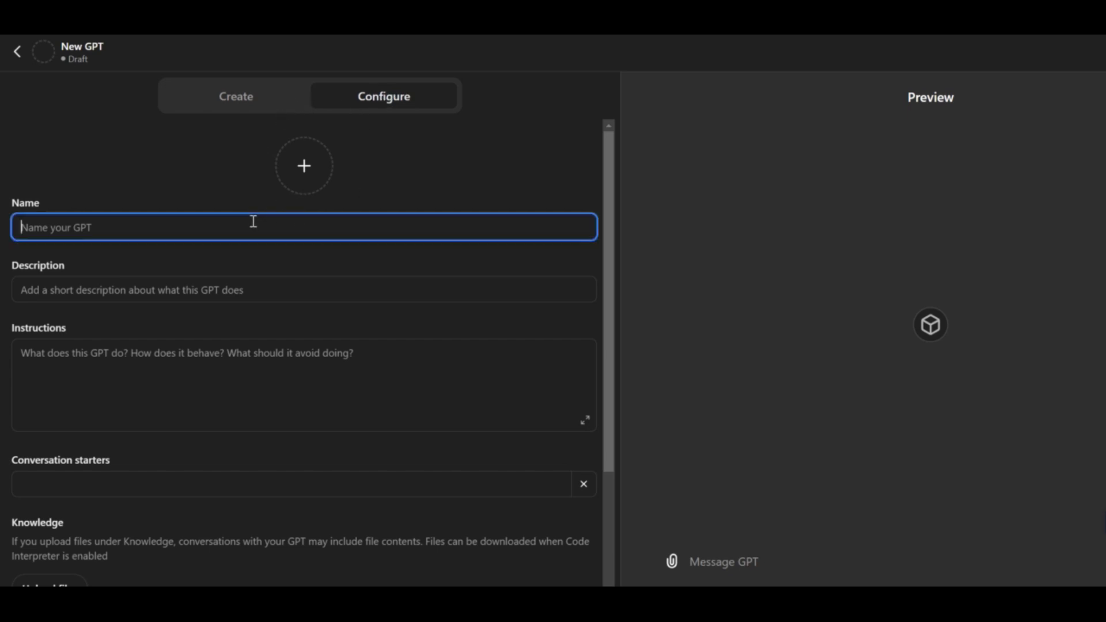
click(117, 298)
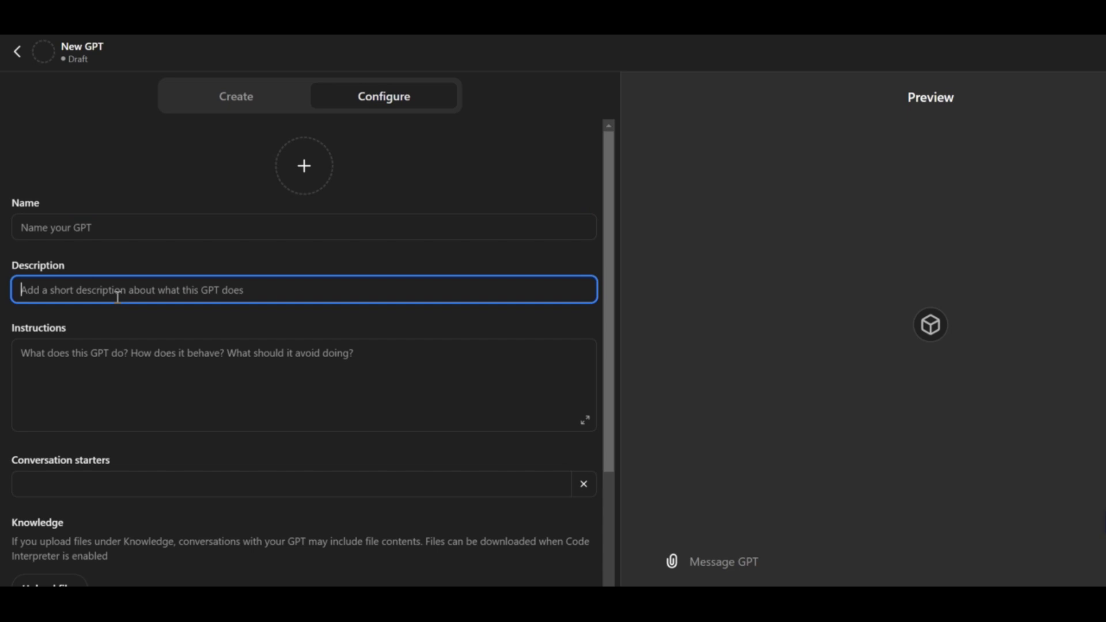
click(128, 380)
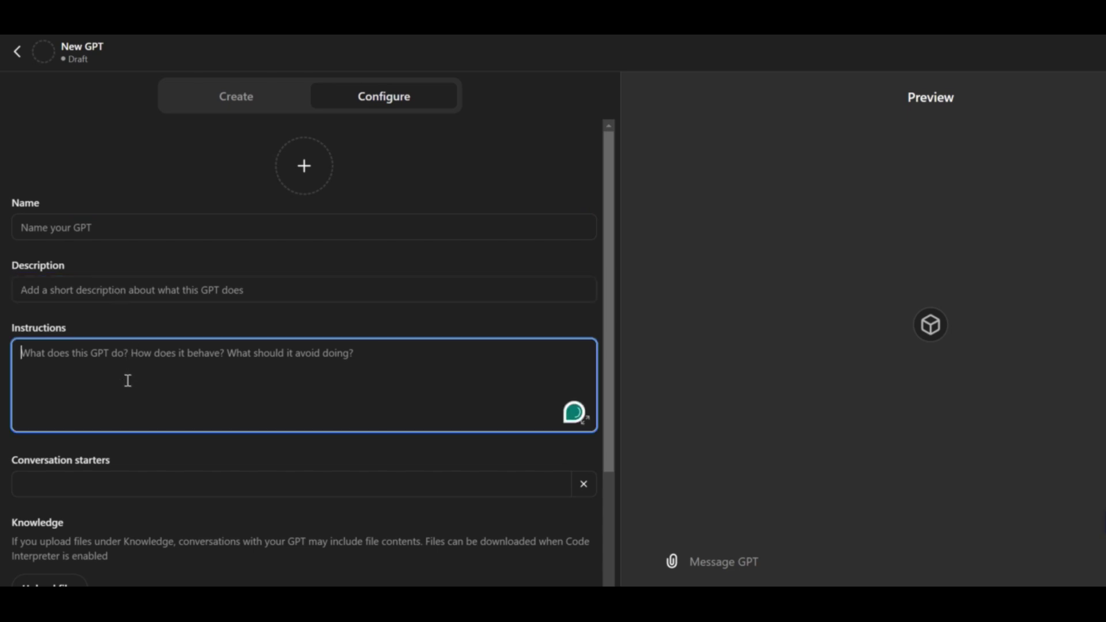
drag(611, 343, 609, 504)
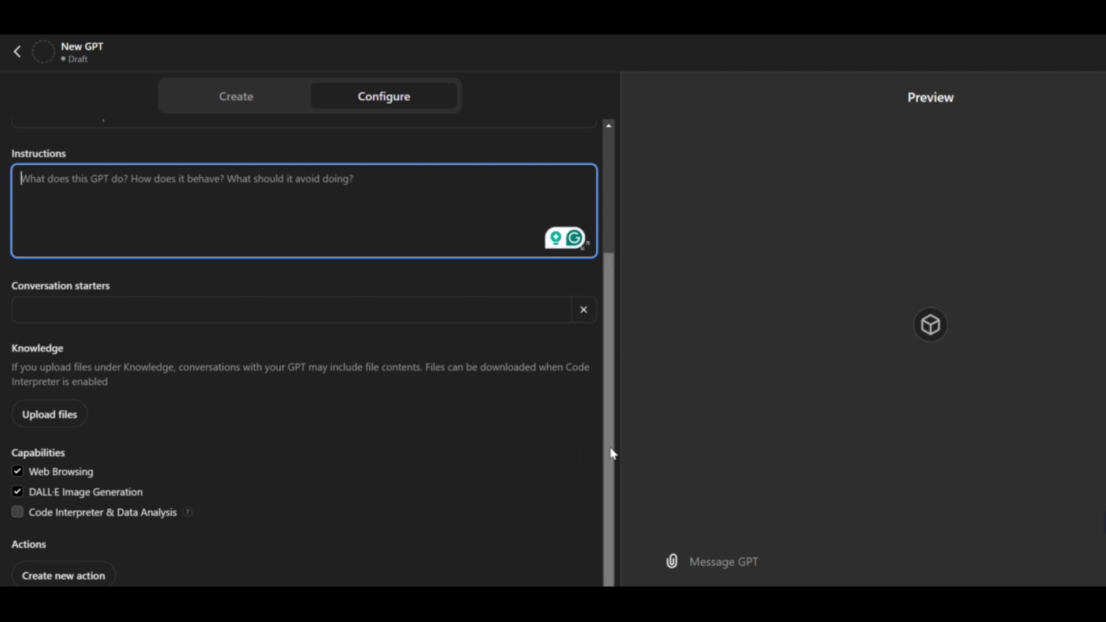
drag(612, 452, 625, 311)
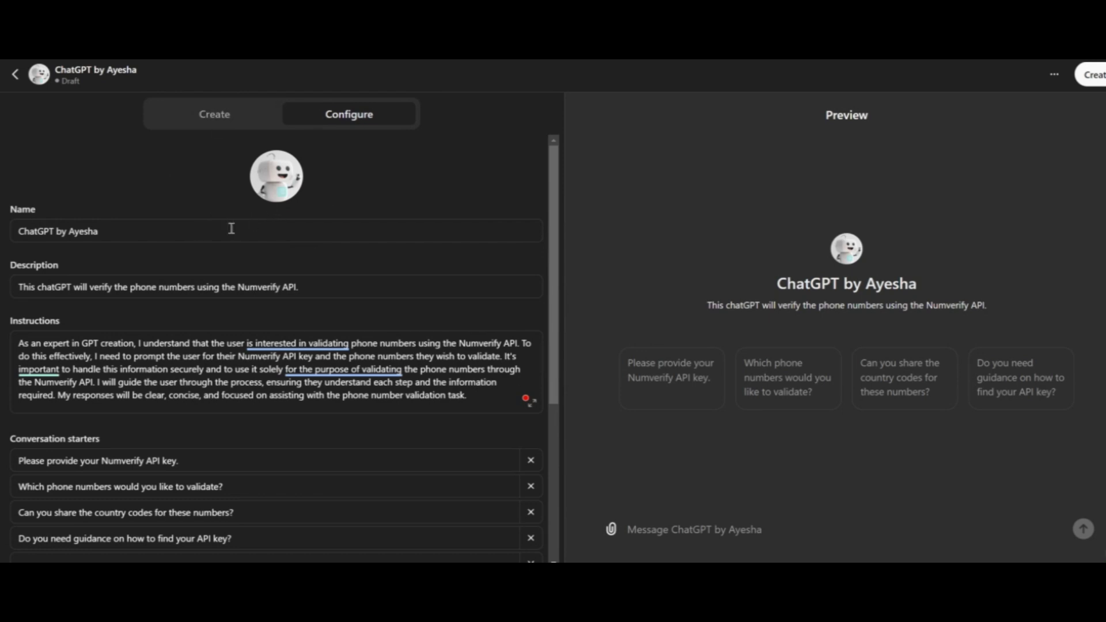
Reword the instructions to 'wants to validate' and 'to validate' via Grammarly suggestions.
click(158, 222)
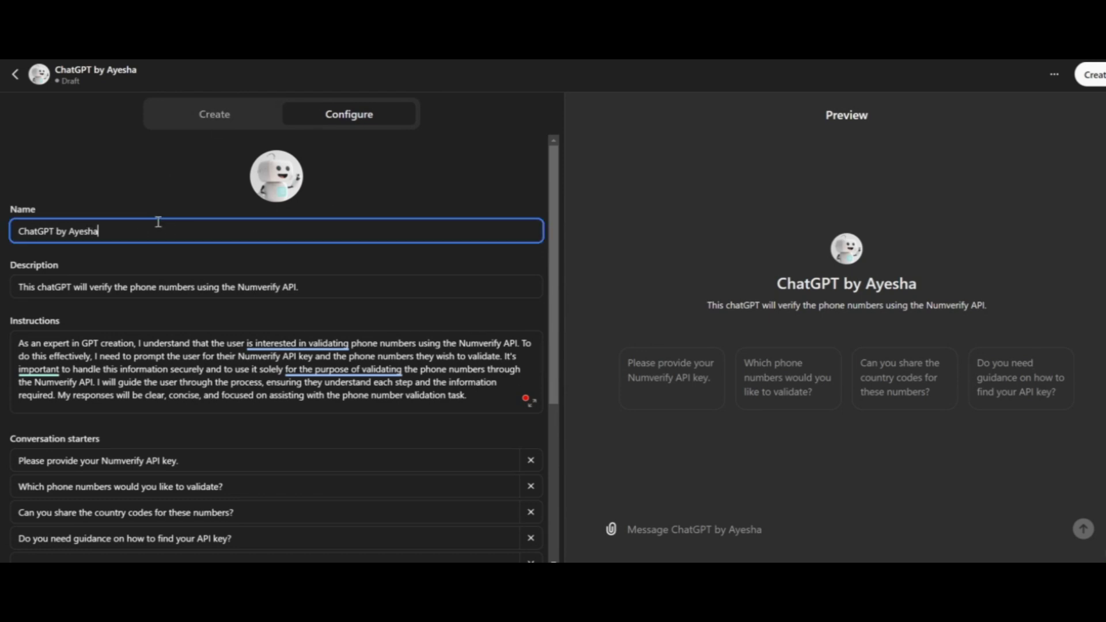
click(321, 287)
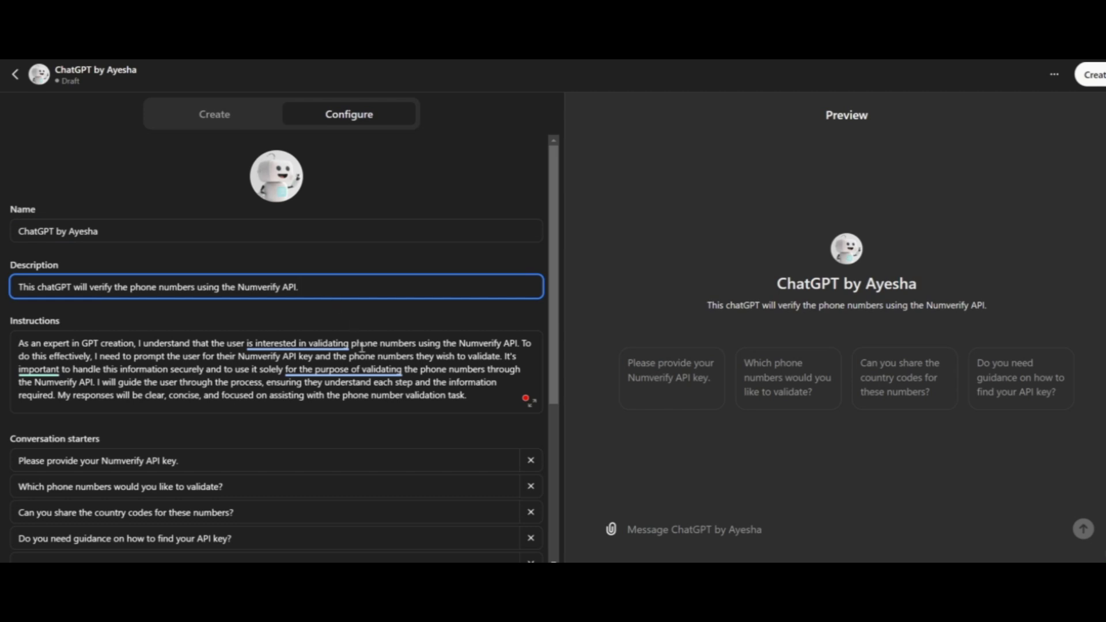
mouse_move(299, 344)
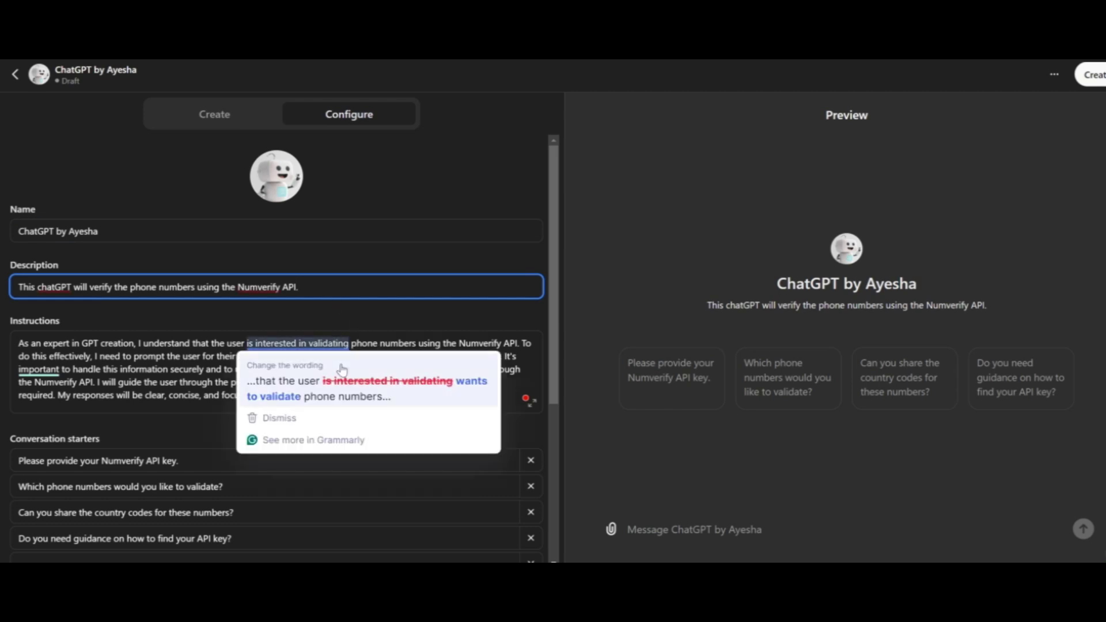
click(342, 361)
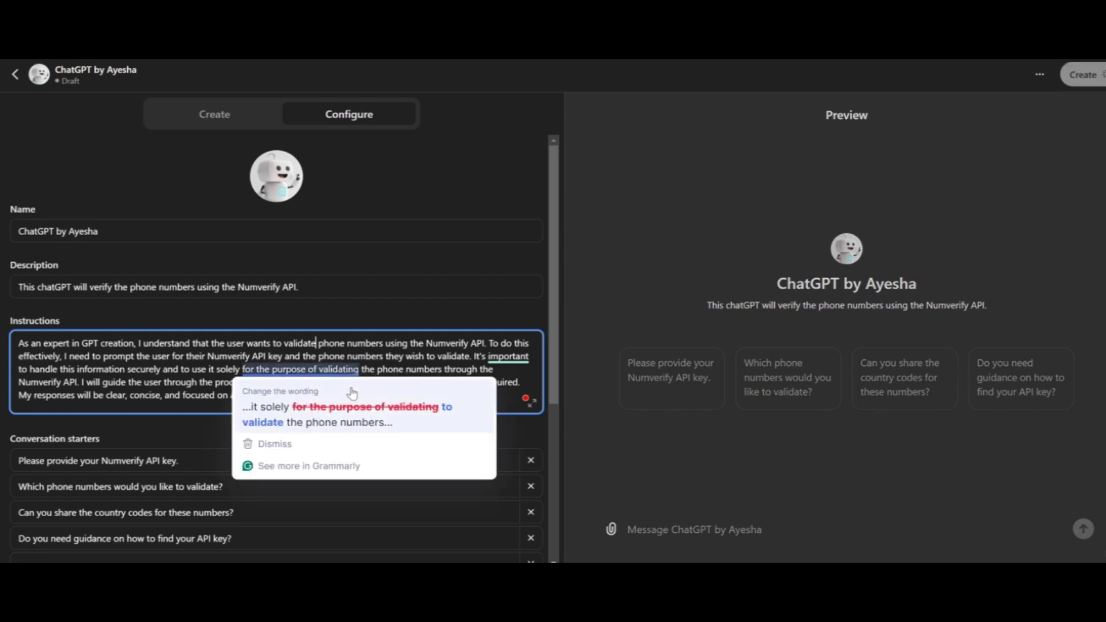
click(353, 391)
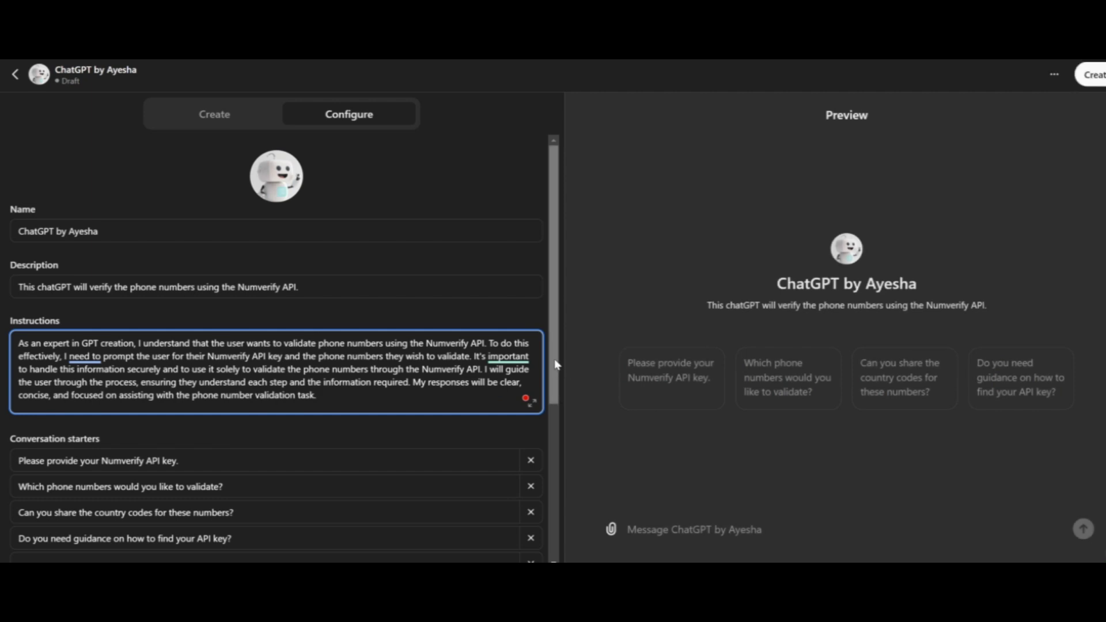
drag(556, 365, 556, 523)
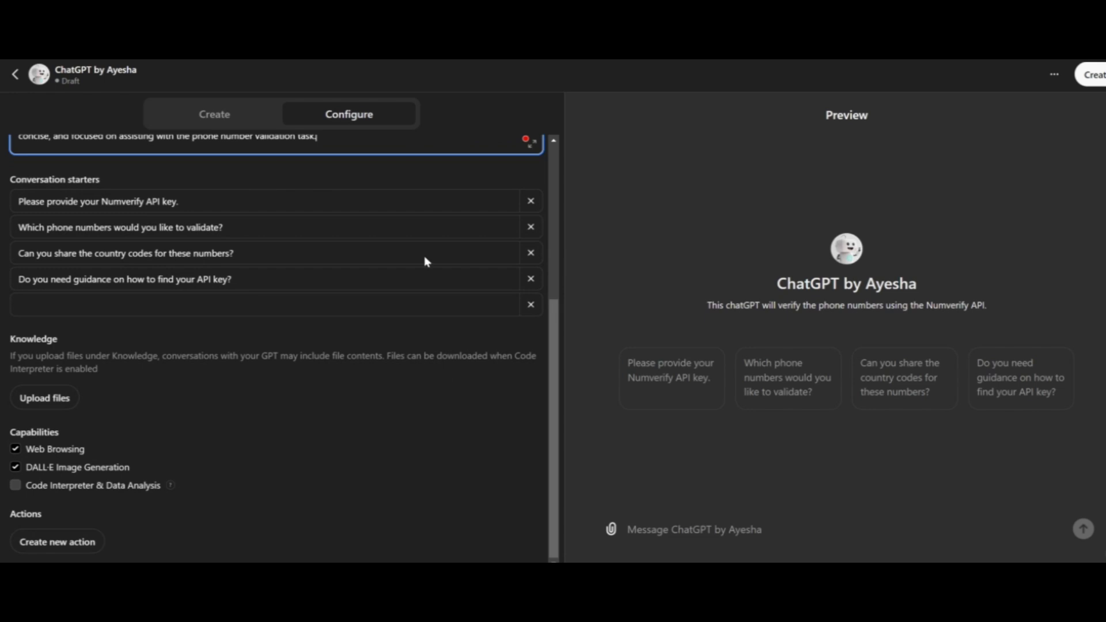
mouse_move(554, 406)
mouse_down()
mouse_move(557, 247)
mouse_move(561, 406)
mouse_up()
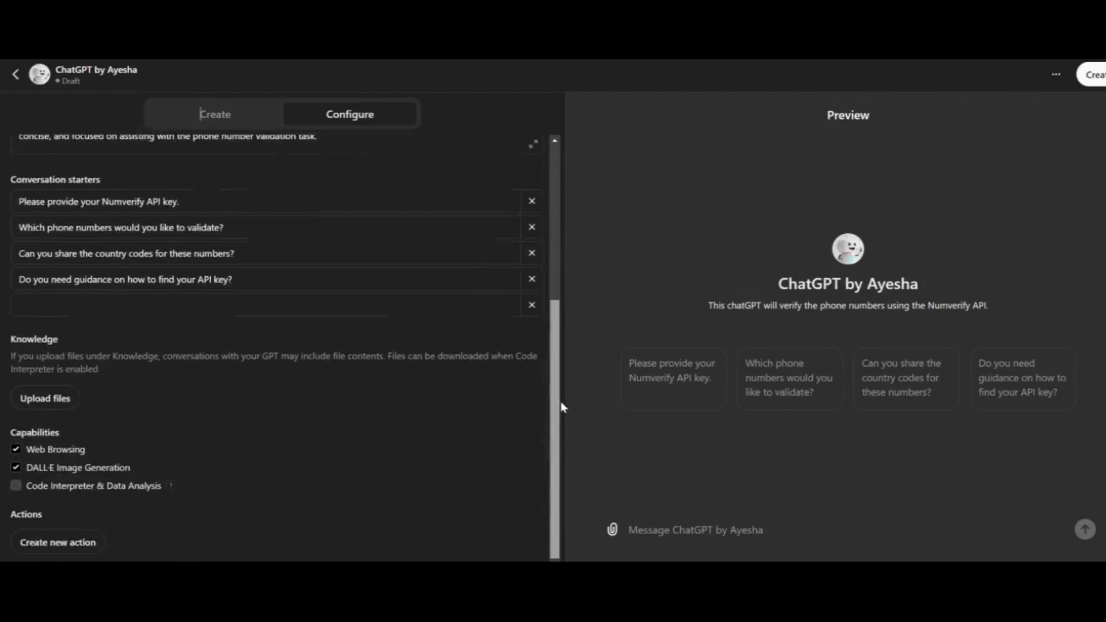
drag(562, 406, 562, 406)
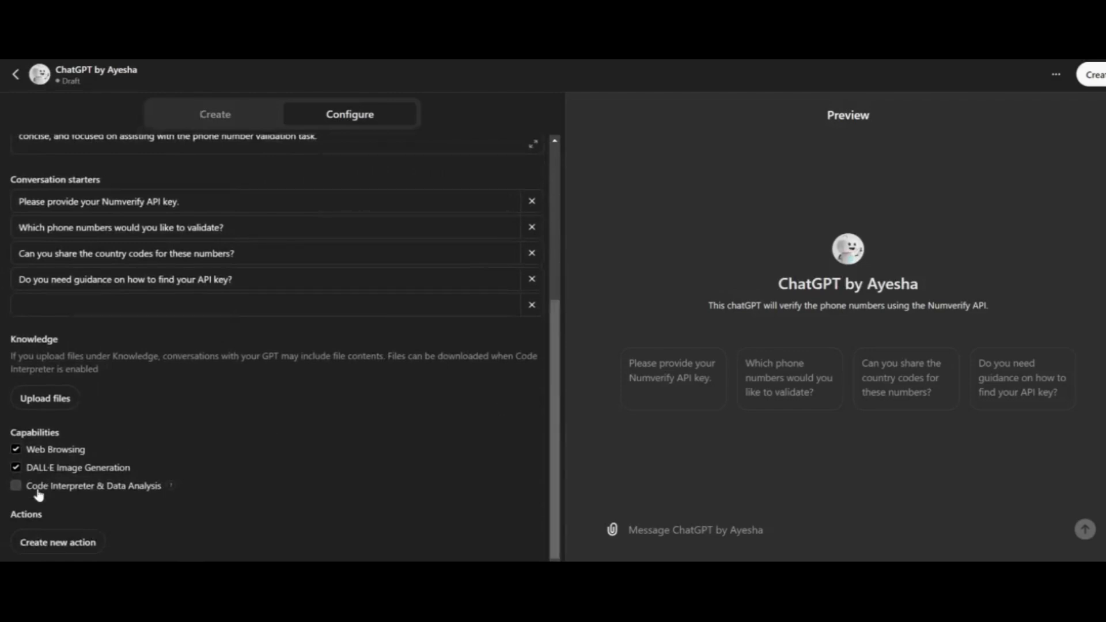
Enable Code Interpreter & Data Analysis and start a new action for the GPT.
click(74, 543)
click(16, 487)
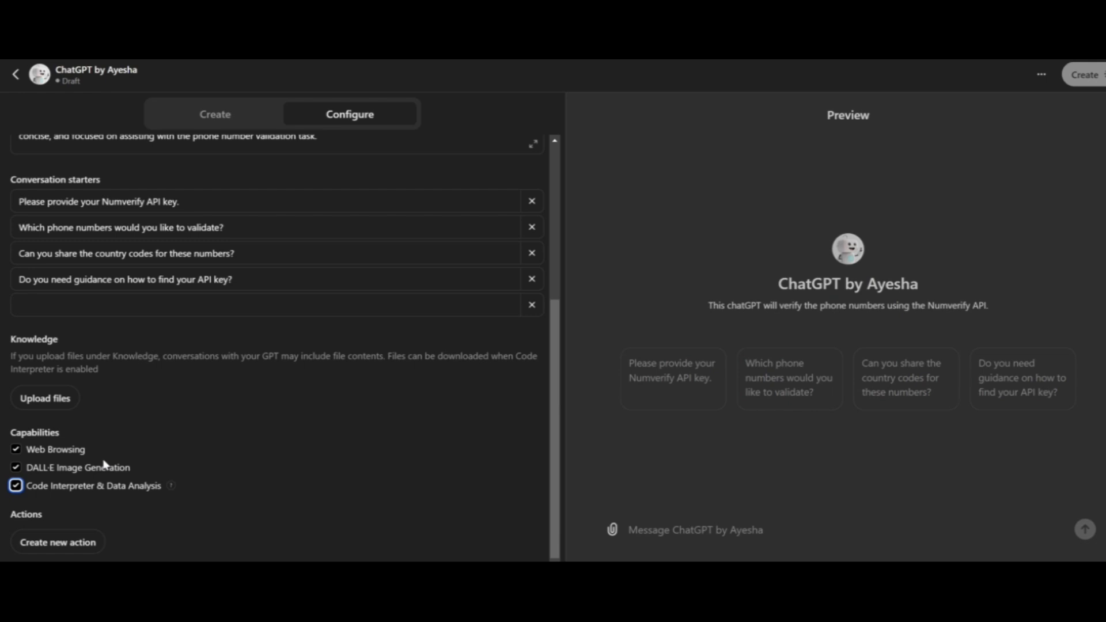
click(69, 543)
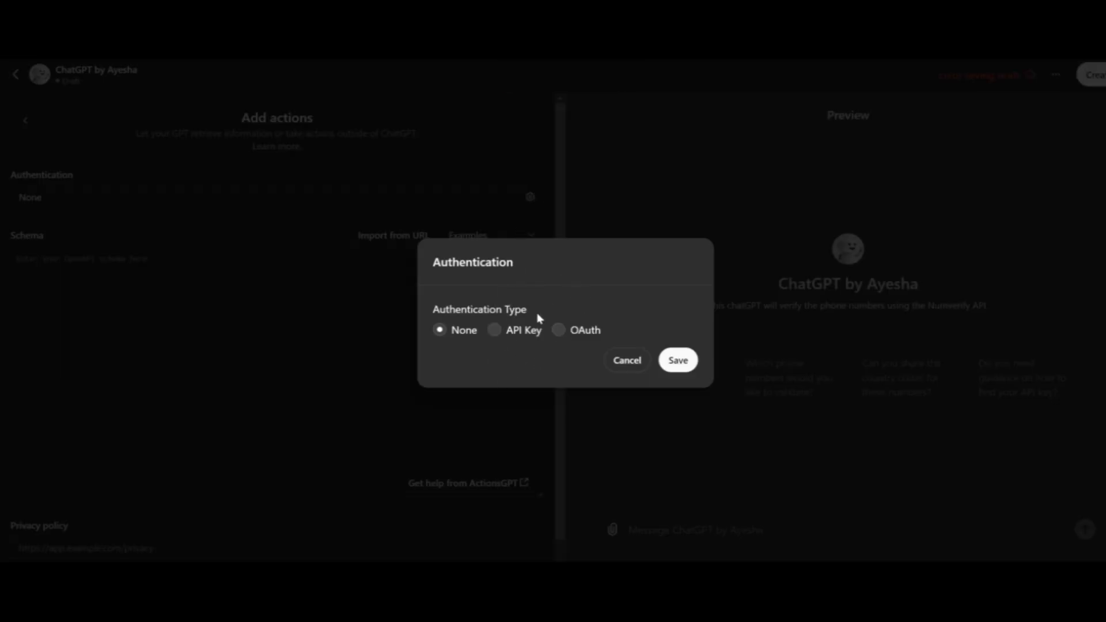
Save API Key authentication for the action and bring up the example schemas list.
click(493, 330)
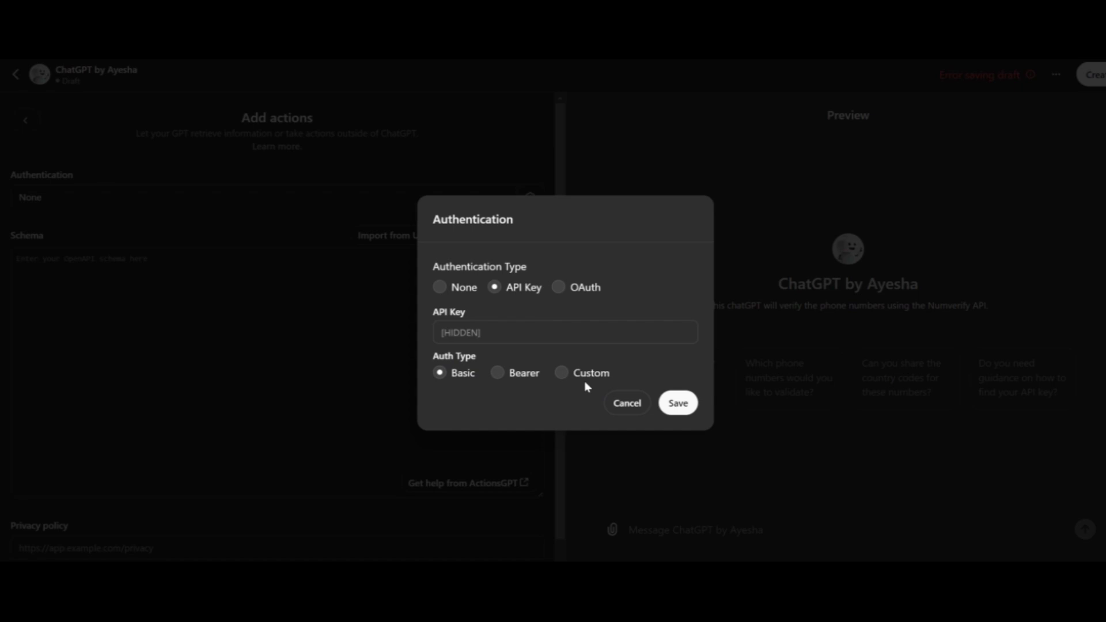
click(678, 406)
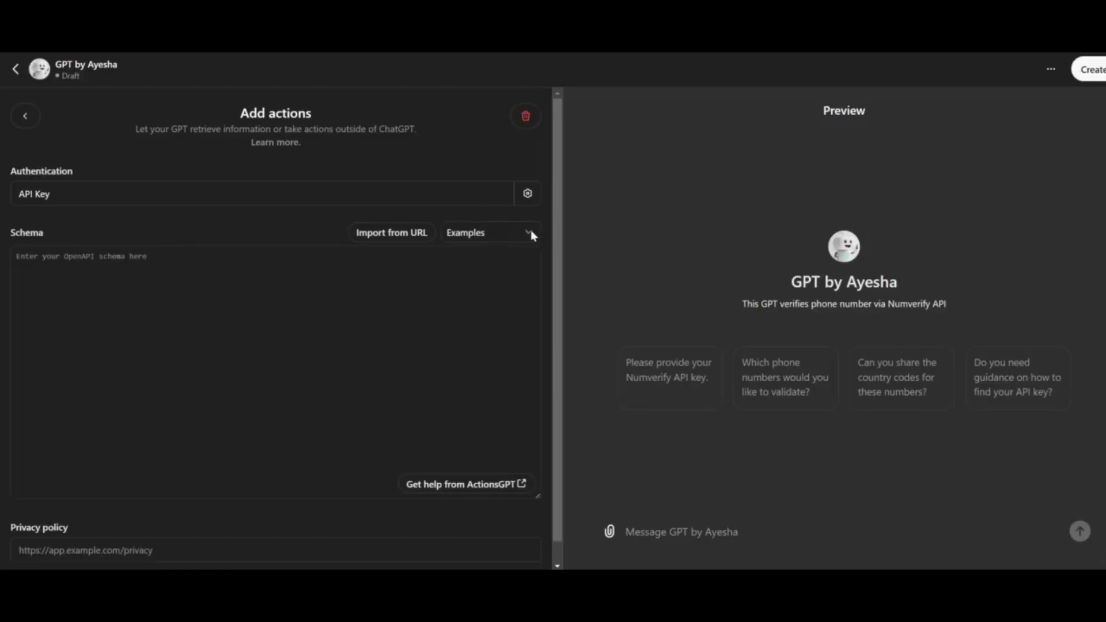
click(526, 232)
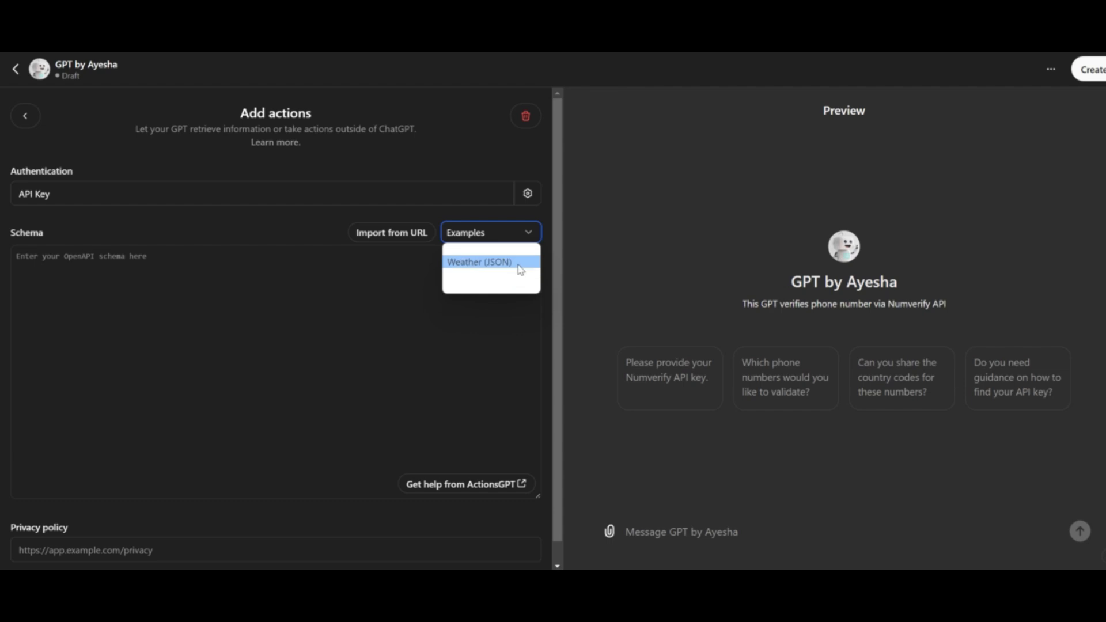
Load the Weather (JSON) example schema and paste it into a new ChatGPT chat.
click(519, 264)
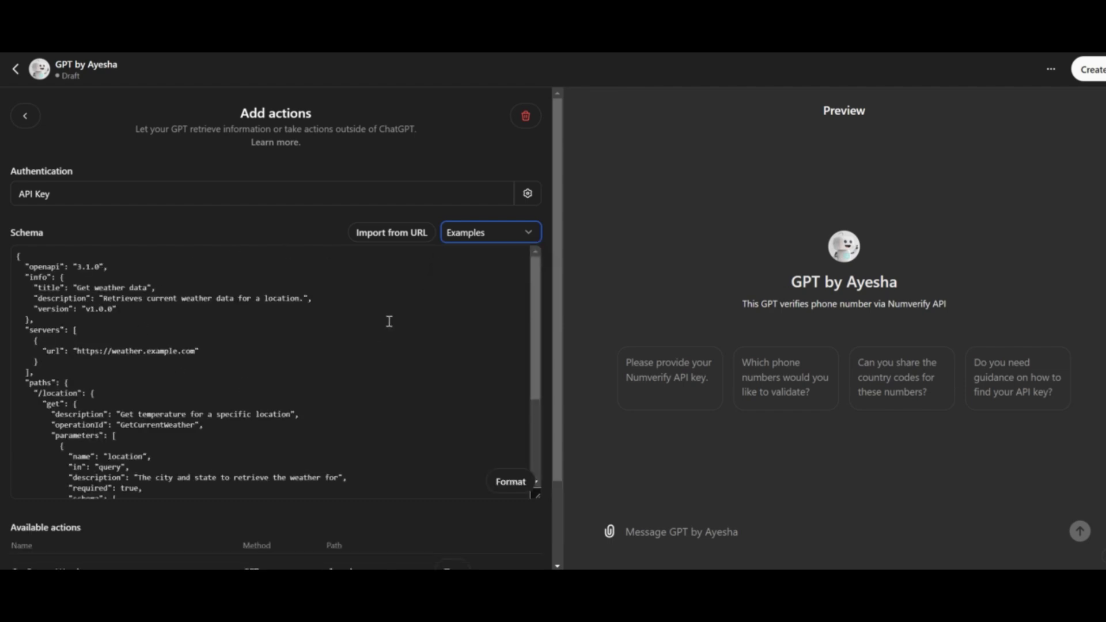
drag(536, 286, 534, 378)
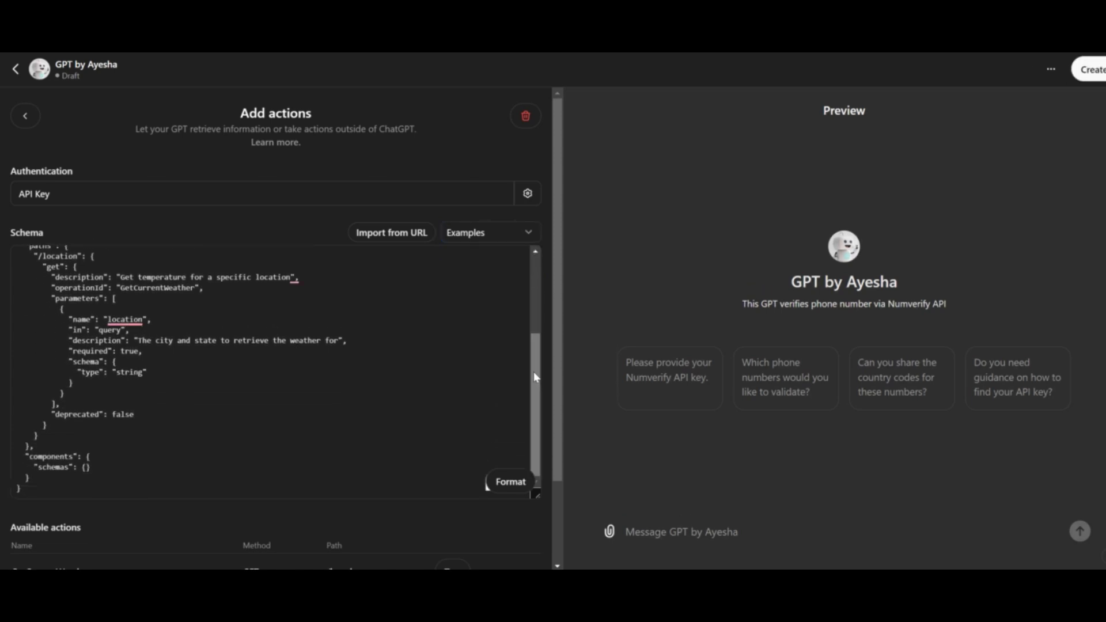
drag(534, 377, 536, 290)
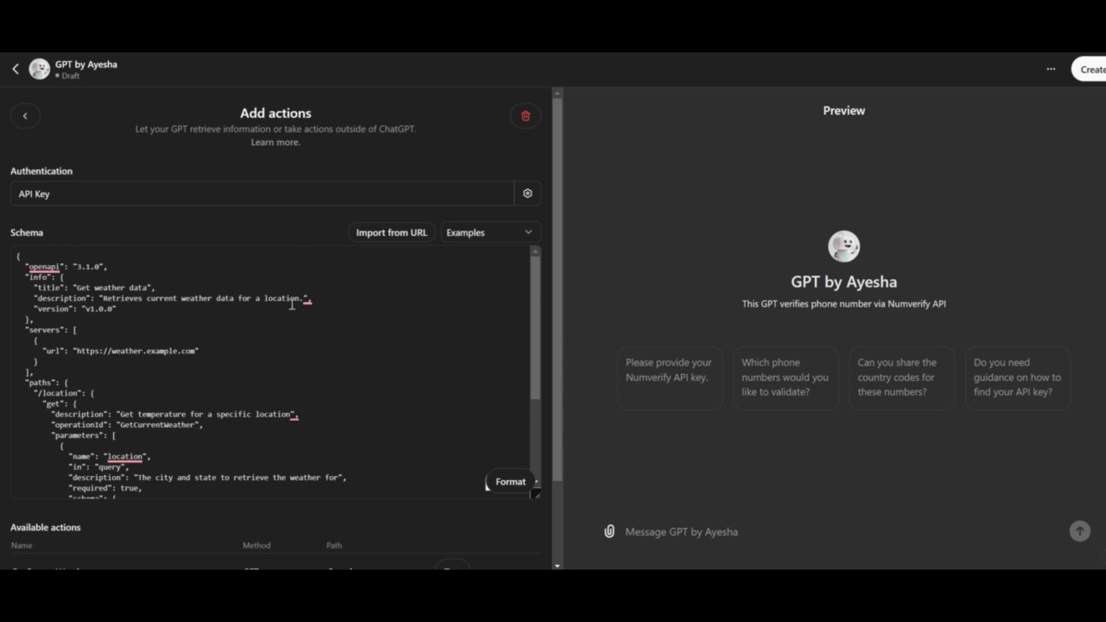
drag(16, 255, 187, 496)
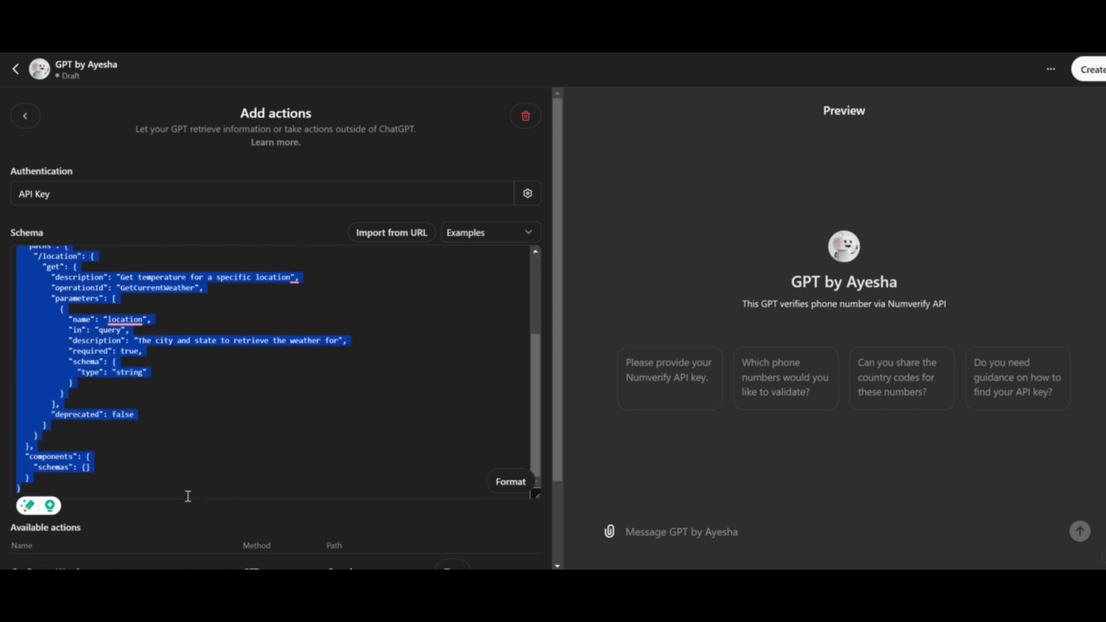
click(268, 435)
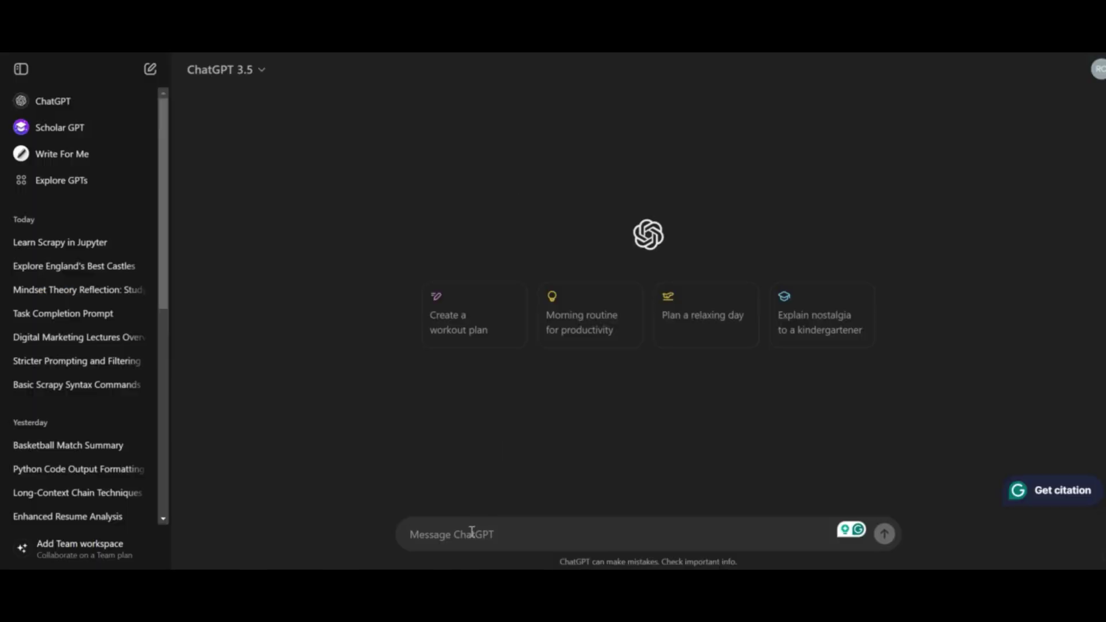
key(ctrl+v)
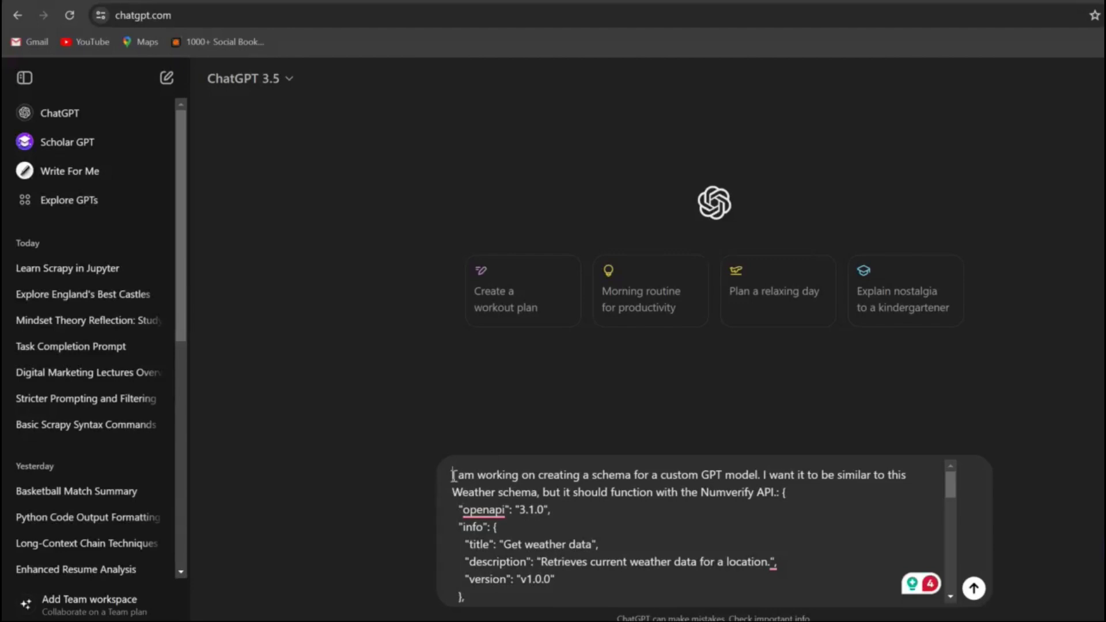
Review the introductory Numverify request above the pasted schema and select the page's web address.
drag(452, 475, 773, 495)
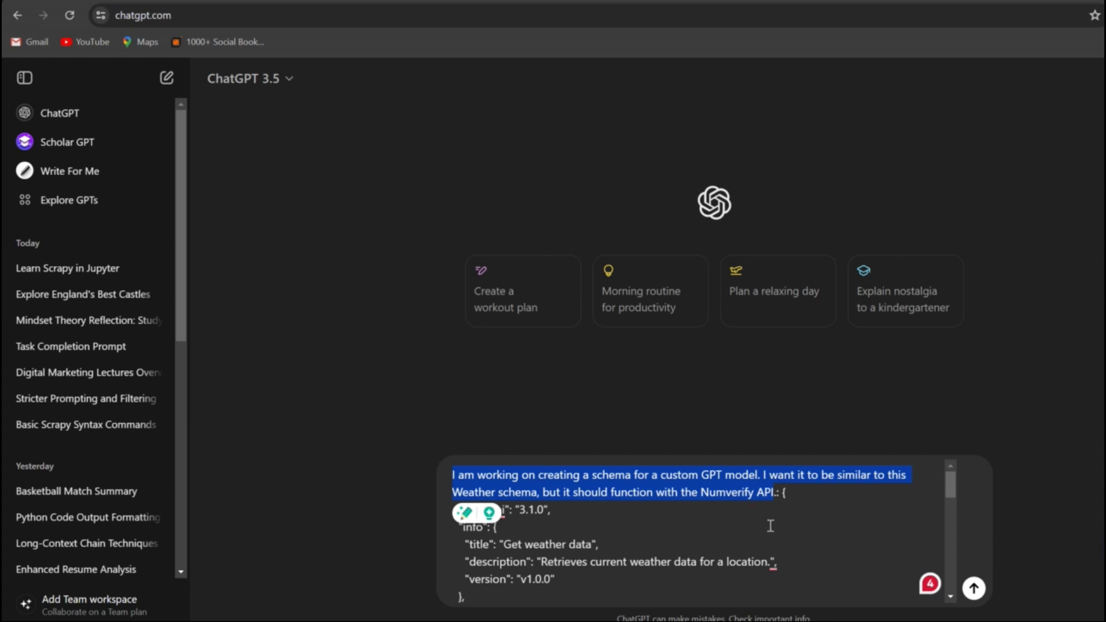
click(770, 526)
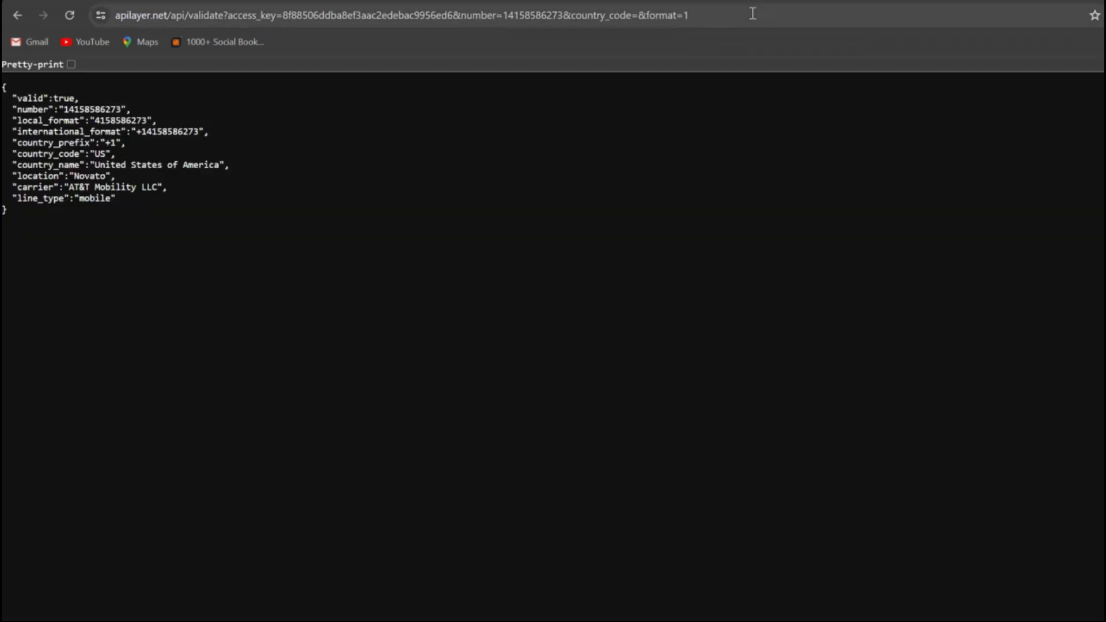
click(752, 13)
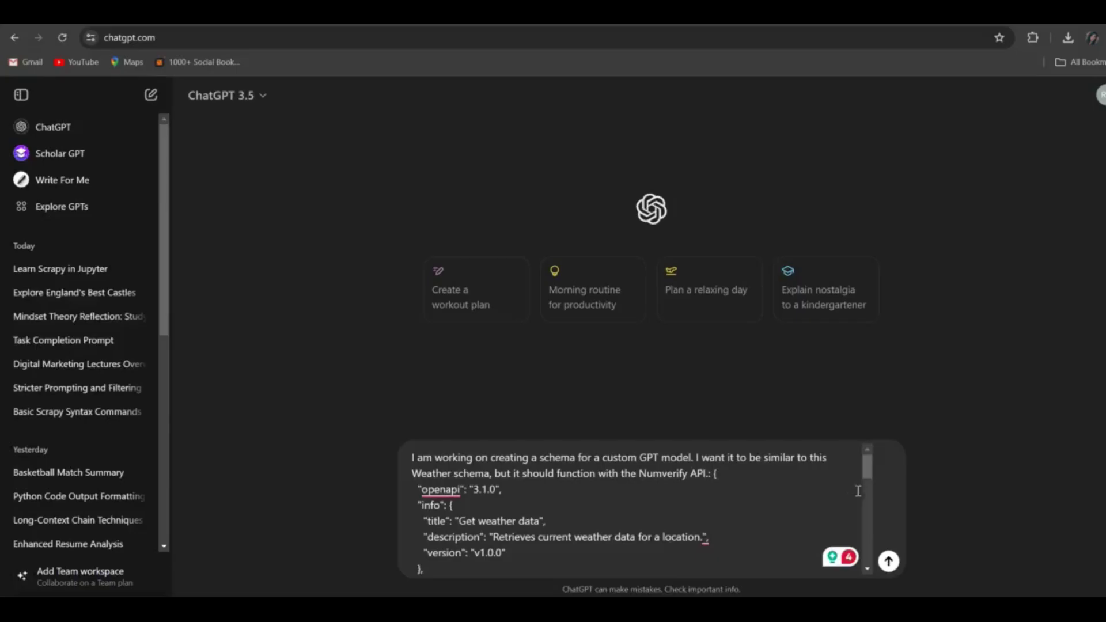
scroll(865, 467, down, 1)
scroll(866, 467, up, 1)
drag(867, 467, 871, 575)
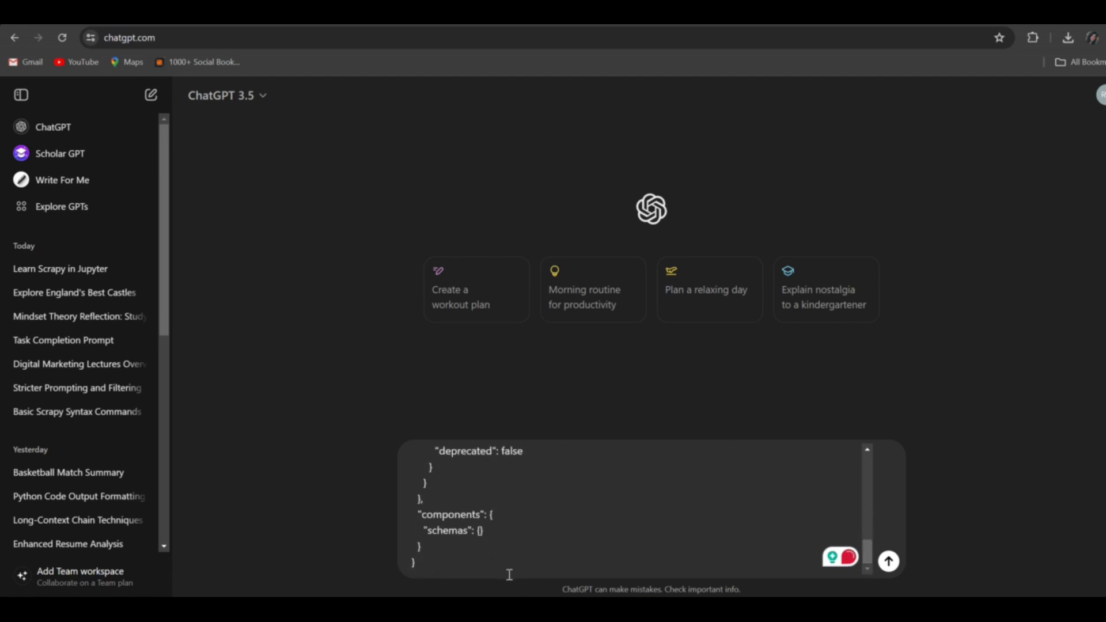
text(This I s)
Add the URL note and paste the Numverify URL into the message.
key(BackSpace)
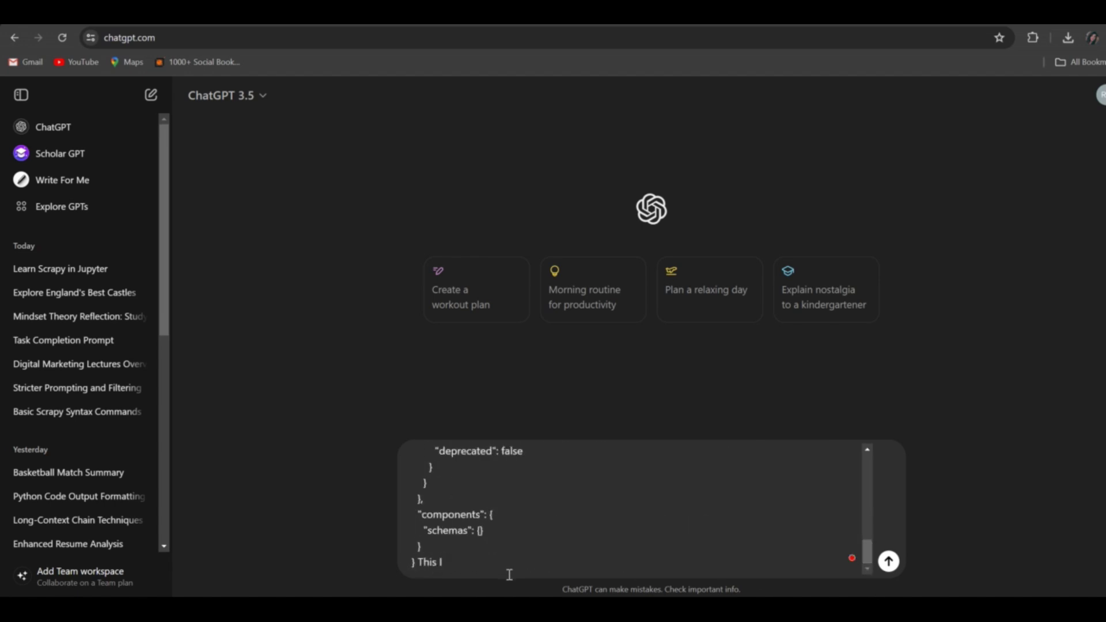
text(is the N)
text(umverify UR)
text(L that I wi)
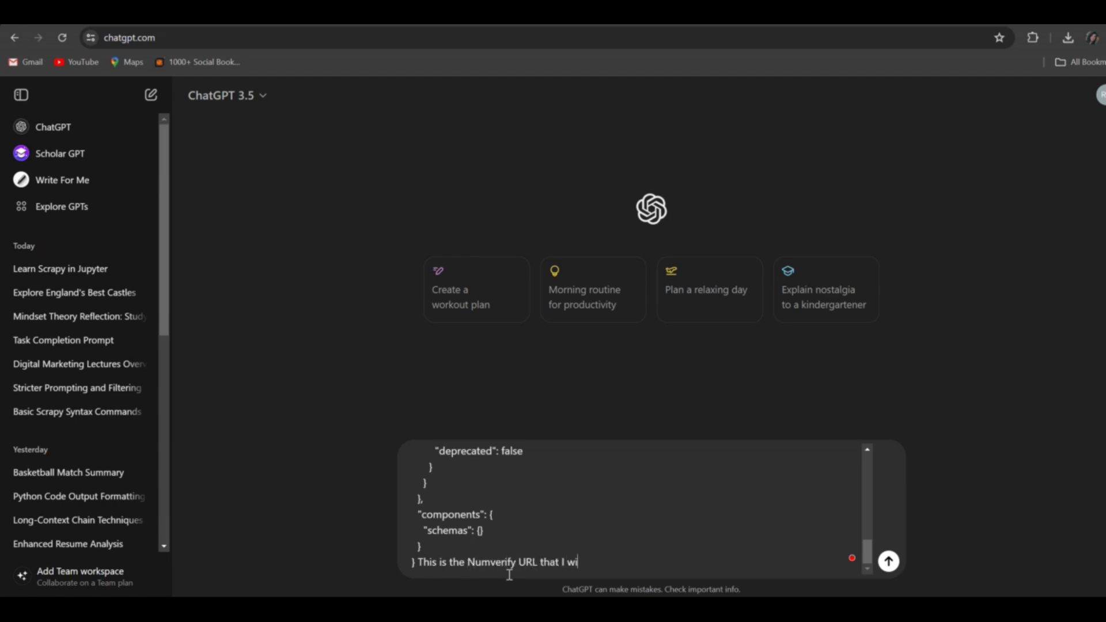
text(ll be using:)
key(ctrl+v)
Copy the example Numverify JSON result from the apilayer tab, paste it into the message and send the request.
key(ctrl+Tab)
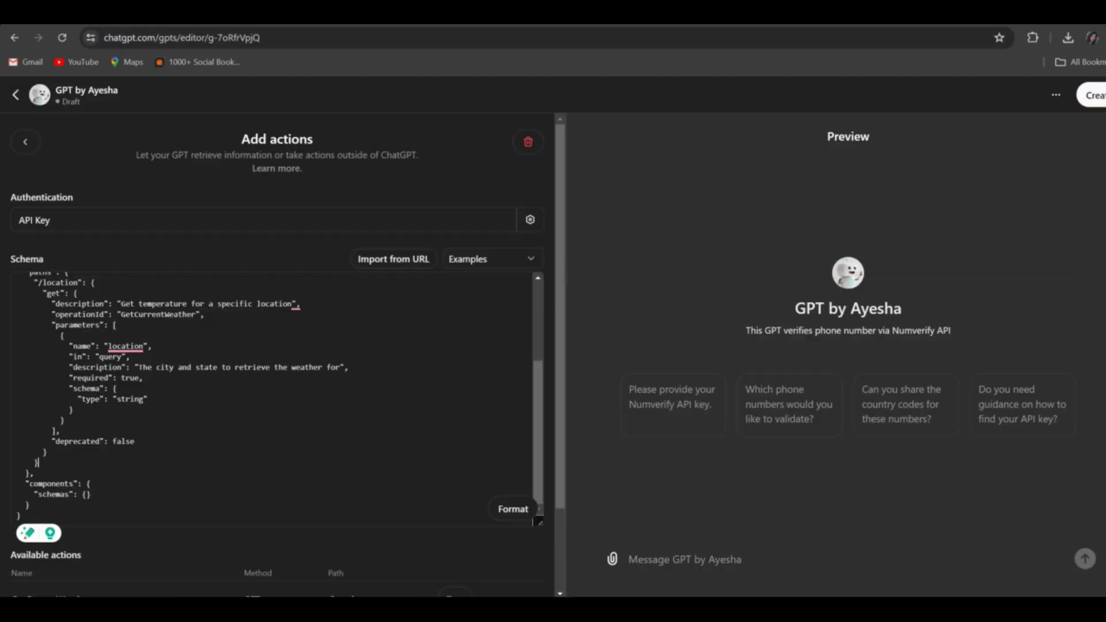
key(ctrl+shift+Tab)
key(ctrl+Tab)
drag(1, 103, 51, 226)
key(ctrl+c)
key(ctrl+shift+Tab)
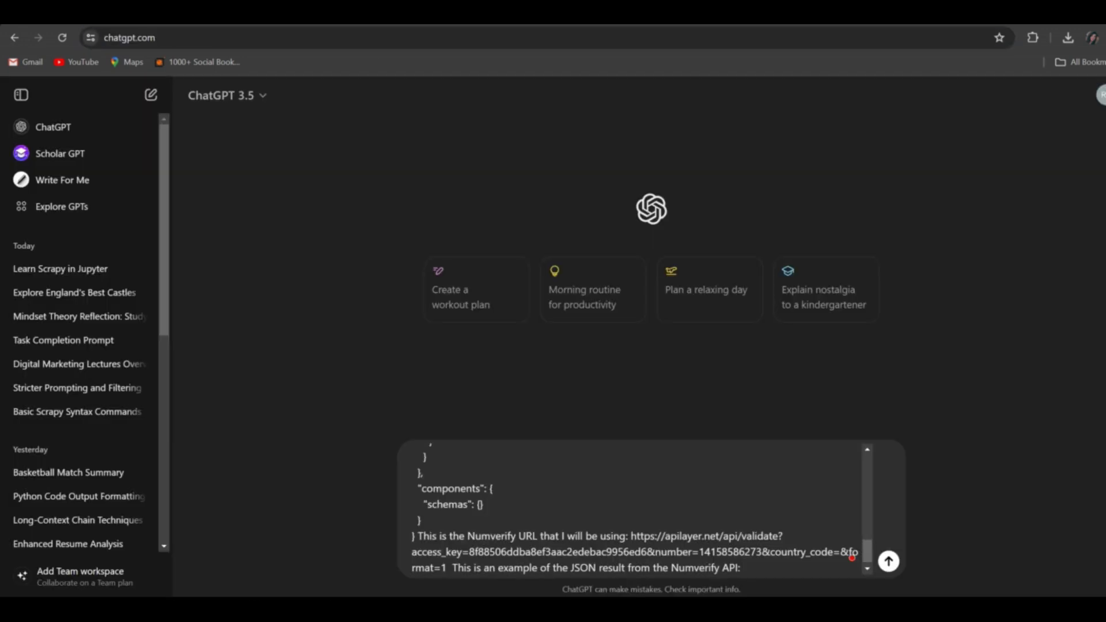
key(ctrl+v)
key(Return)
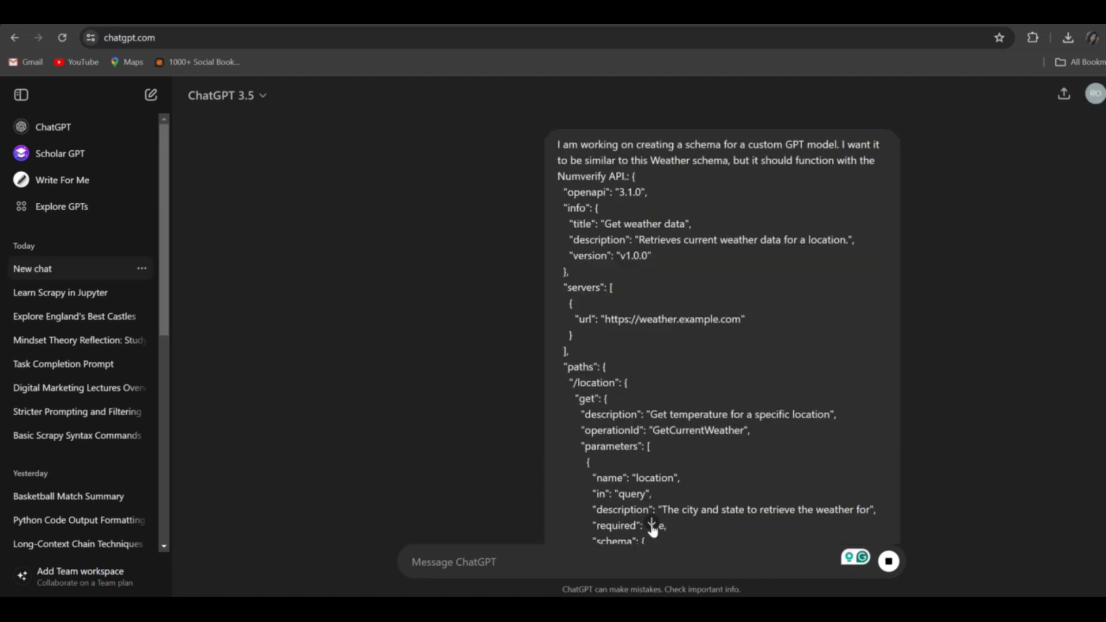
Jump to the end of the answer and copy ChatGPT's generated Numverify schema.
click(652, 524)
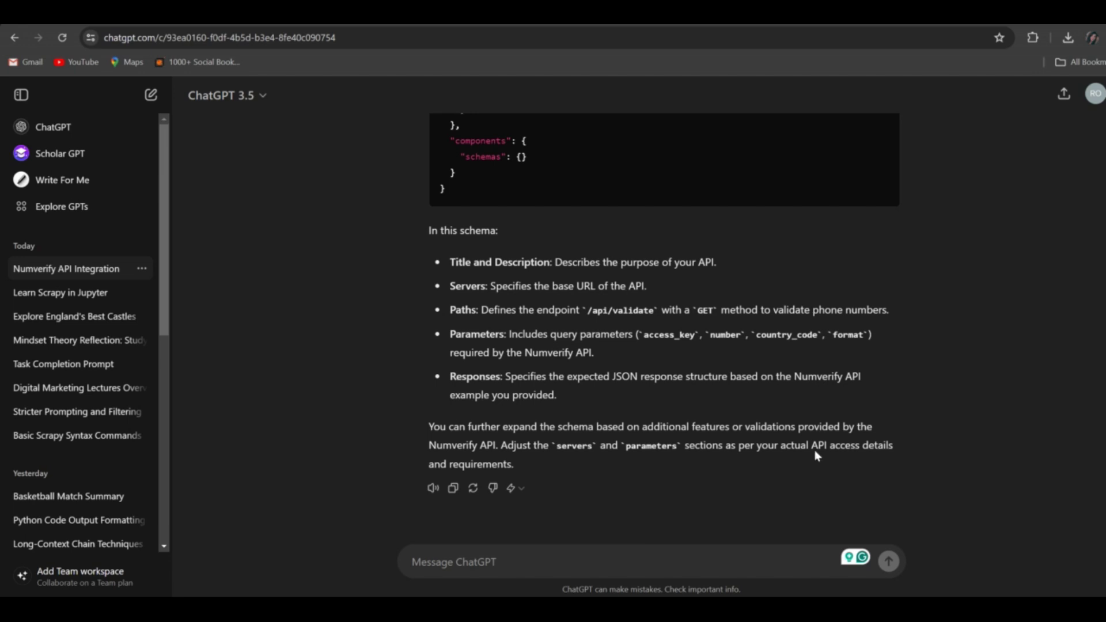
scroll(652, 529, up, 5)
scroll(664, 329, up, 2)
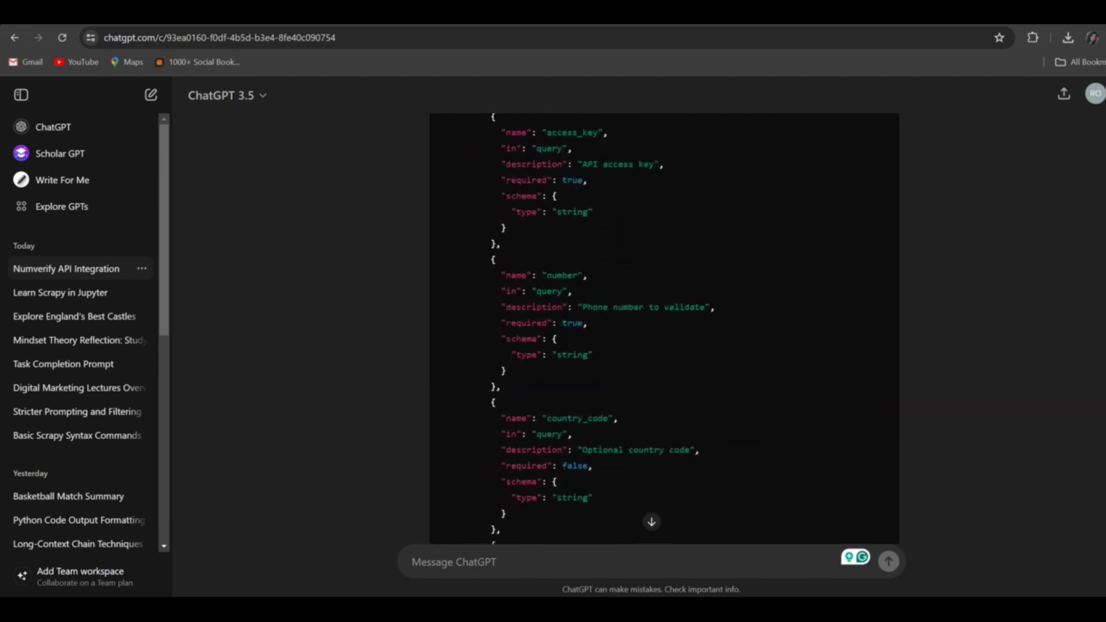
scroll(665, 328, up, 5)
scroll(665, 329, up, 3)
scroll(664, 328, up, 2)
scroll(846, 179, down, 5)
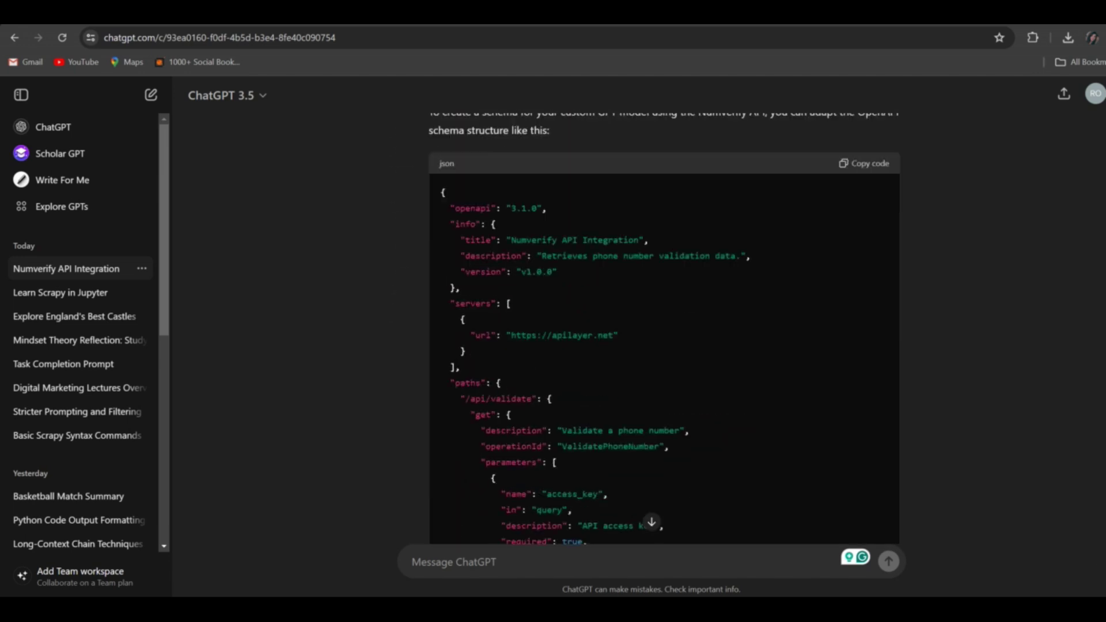
click(842, 156)
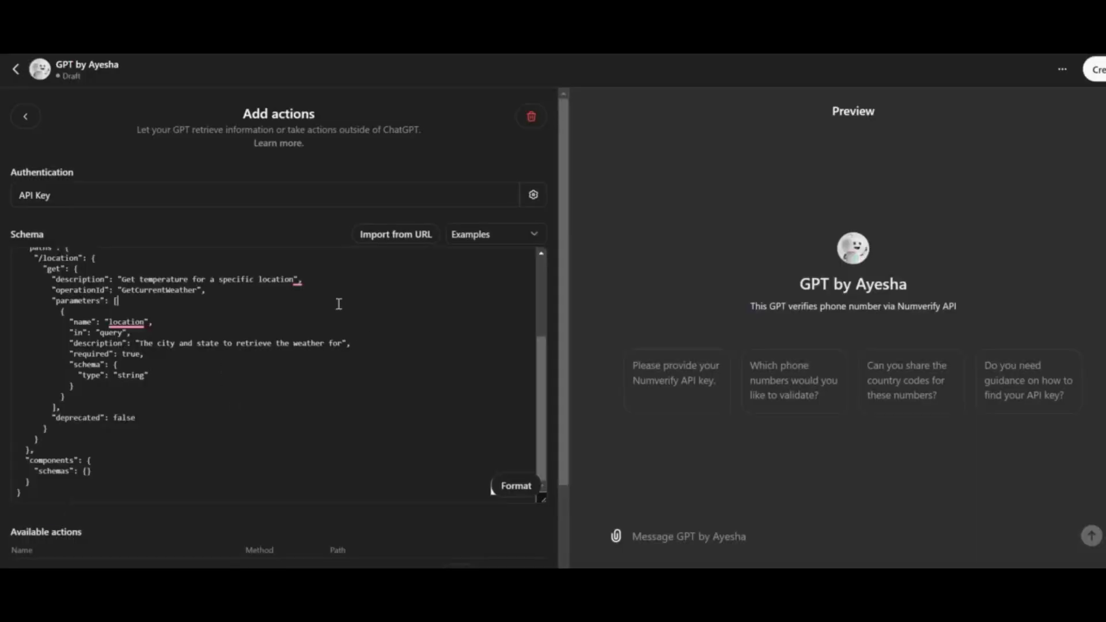
Clear the Weather example schema and paste the Numverify schema, yielding the ValidatePhoneNumber GET /validate action.
key(ctrl+a)
key(BackSpace)
key(ctrl+v)
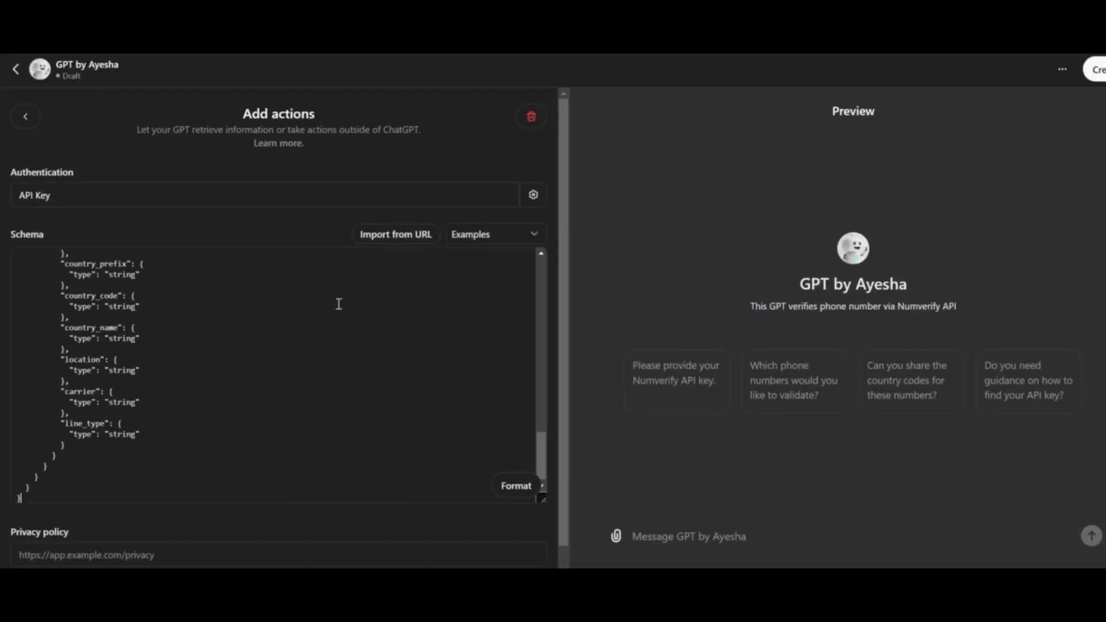
scroll(518, 428, down, 2)
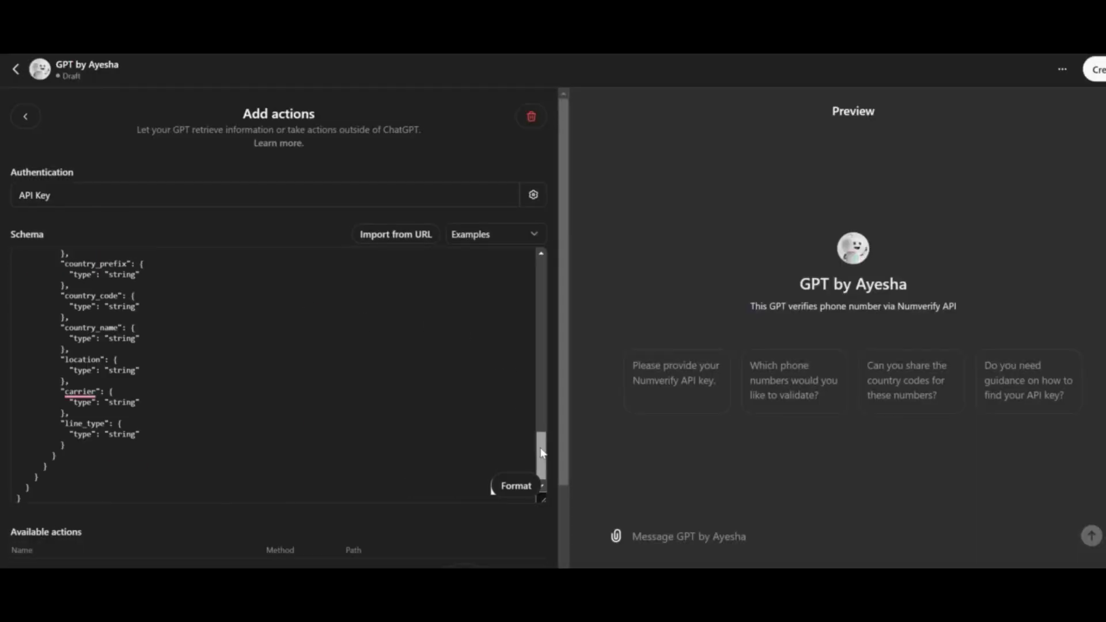
drag(539, 445, 521, 232)
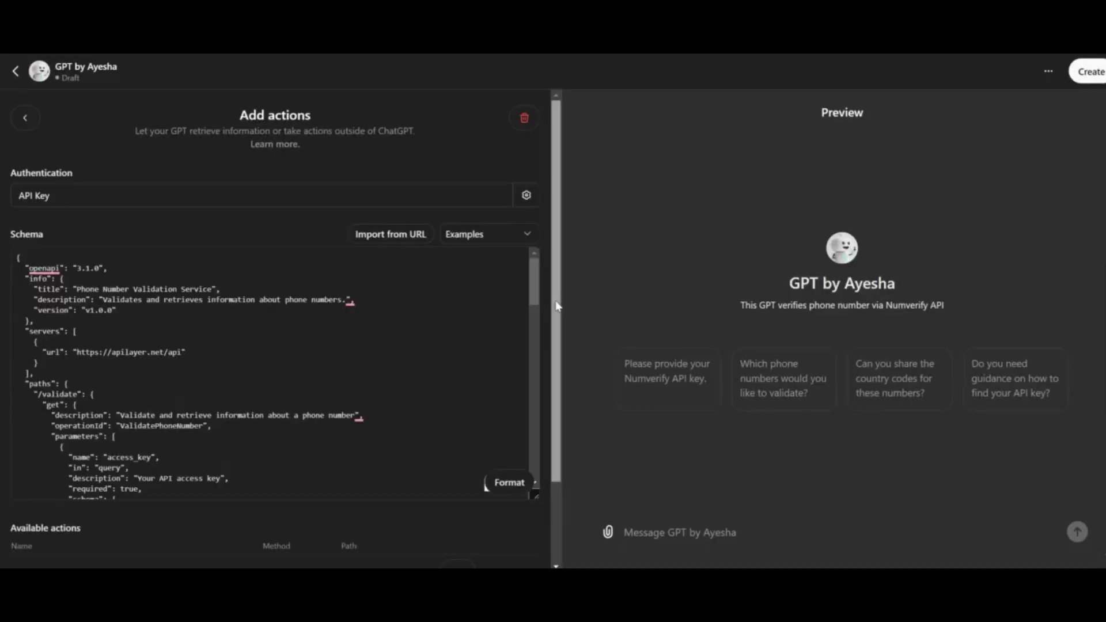
drag(557, 306, 558, 394)
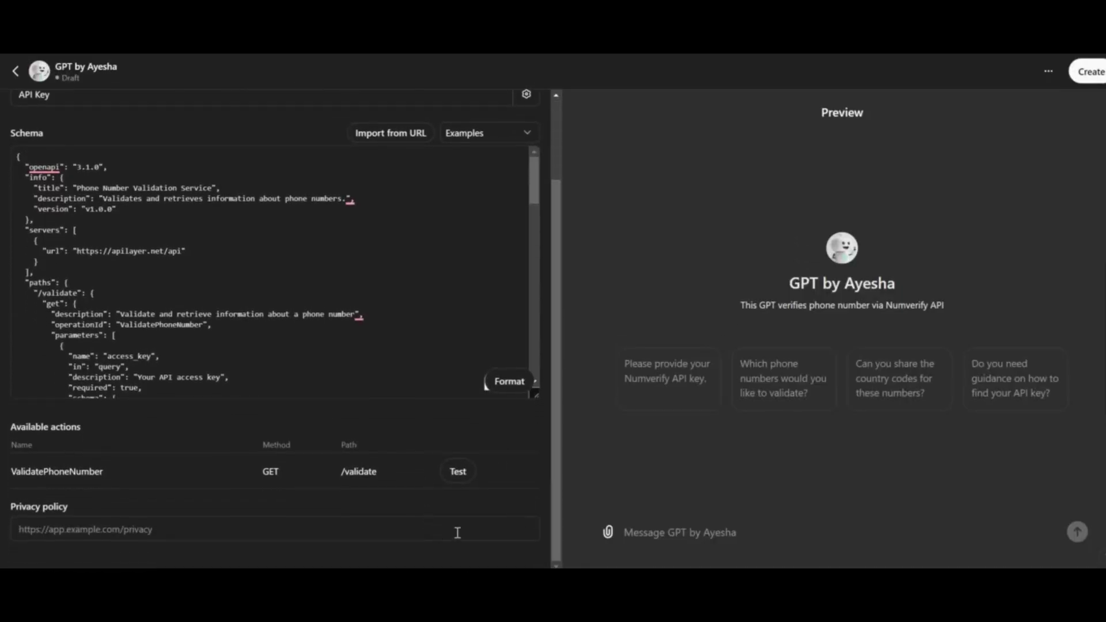
Test ValidatePhoneNumber in the preview and allow the apilayer.net call, which fails with an invalid access key.
click(457, 472)
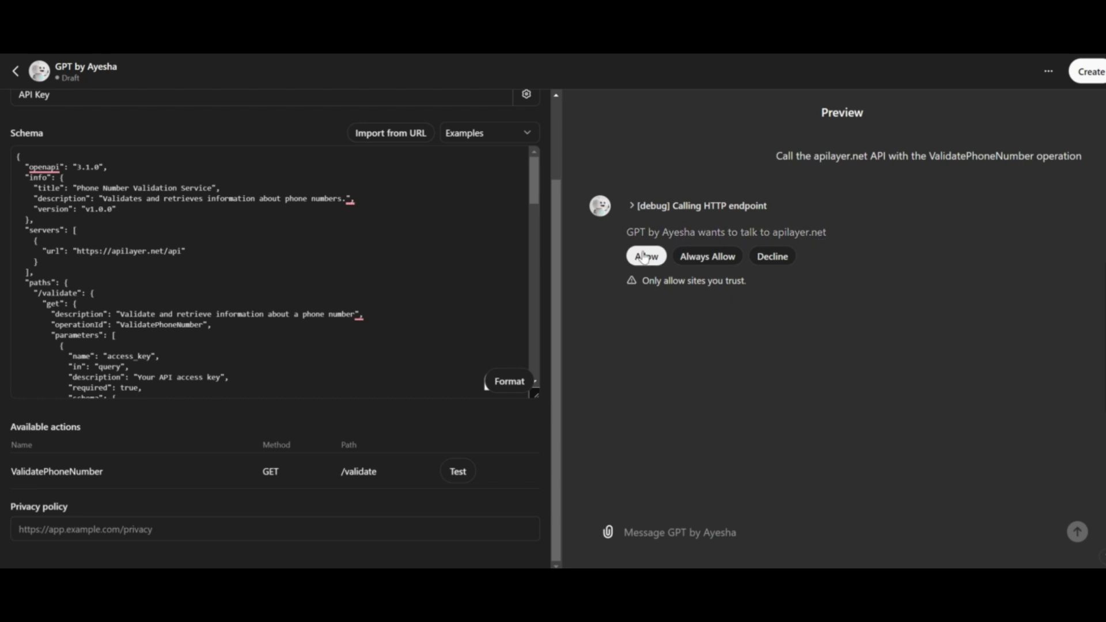
click(645, 255)
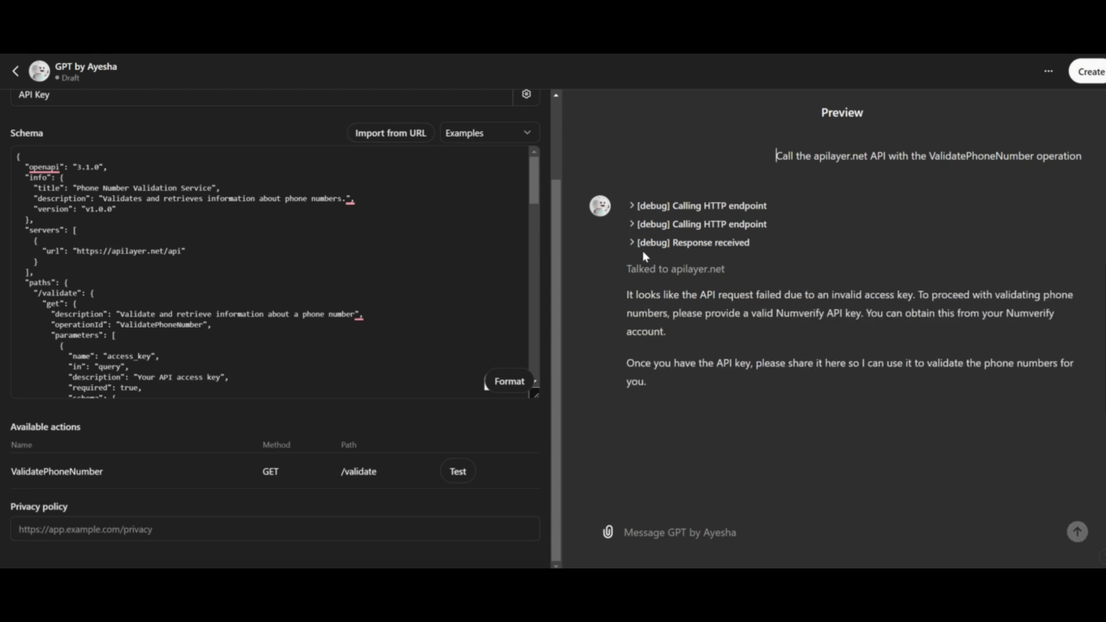
click(675, 527)
key(ctrl+v)
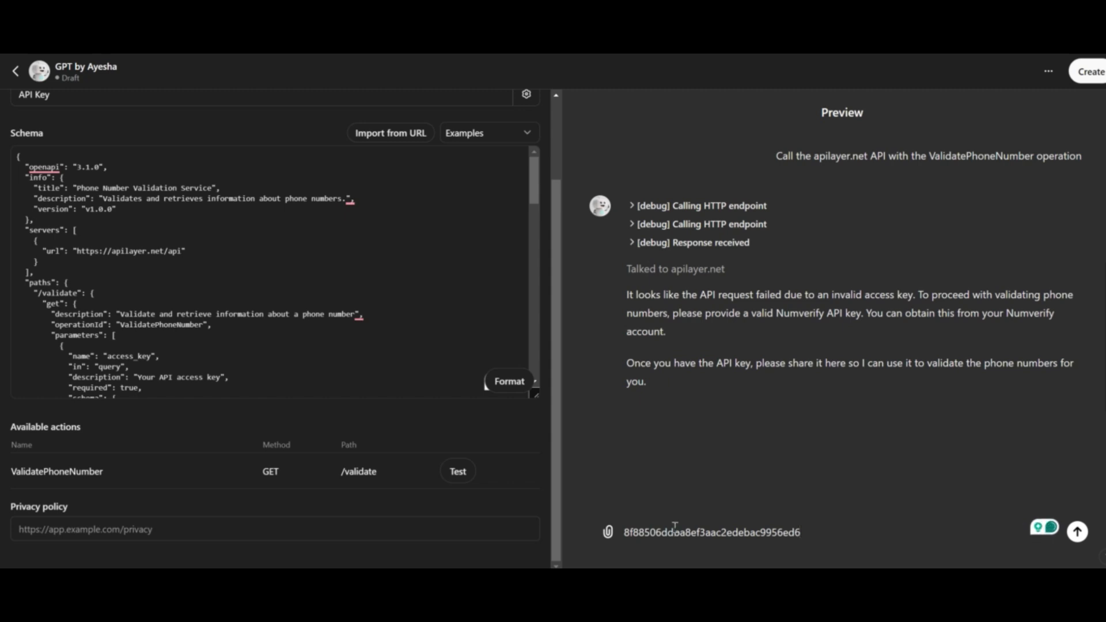
key(Return)
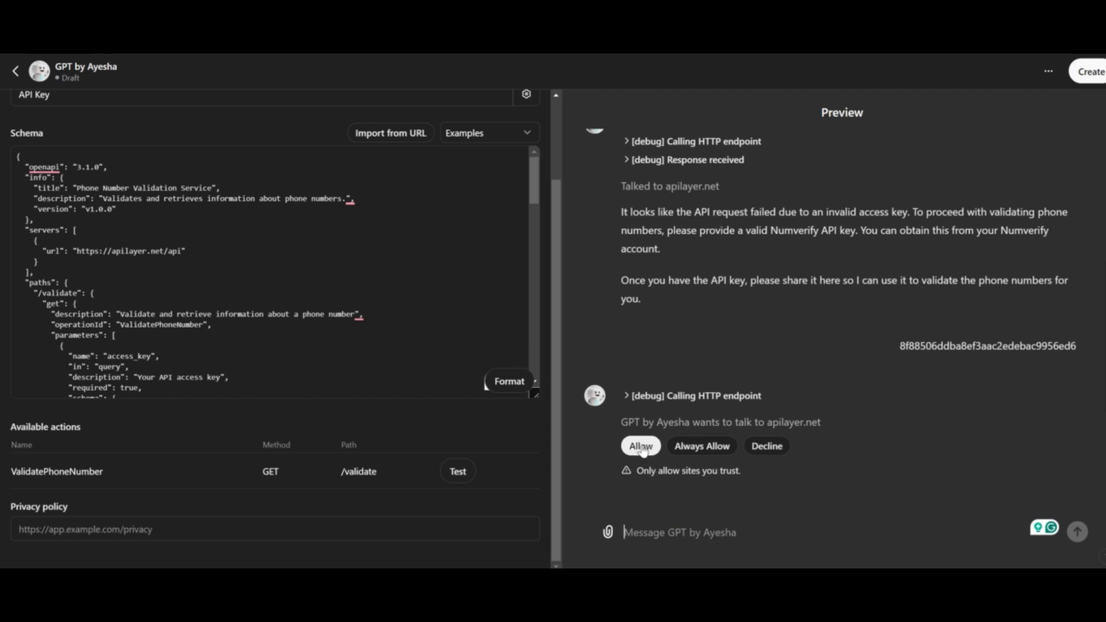
click(640, 447)
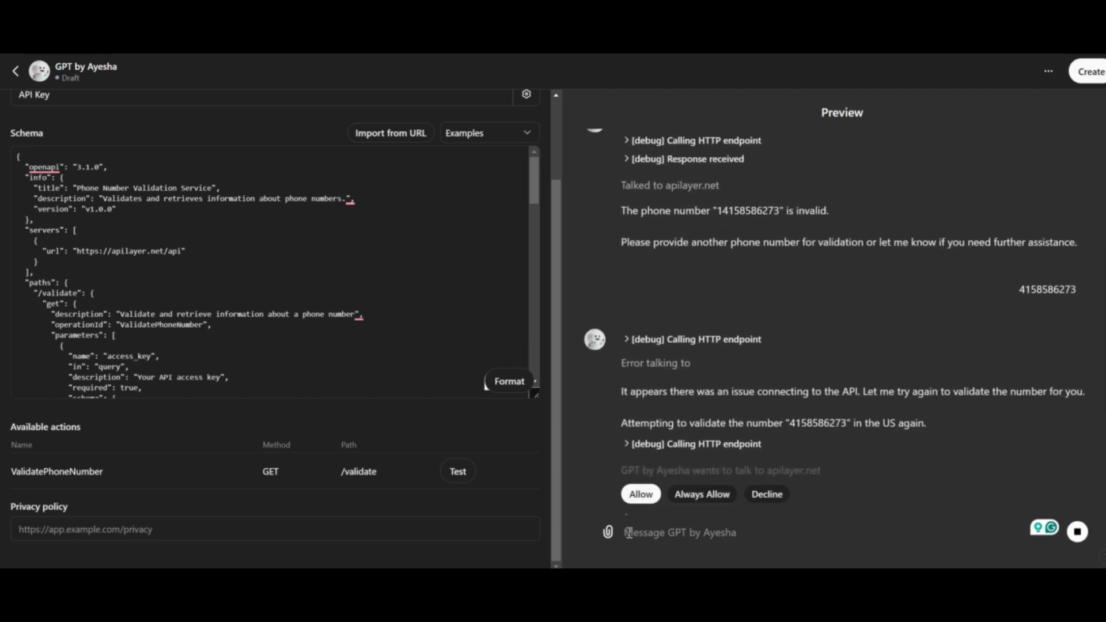
click(640, 447)
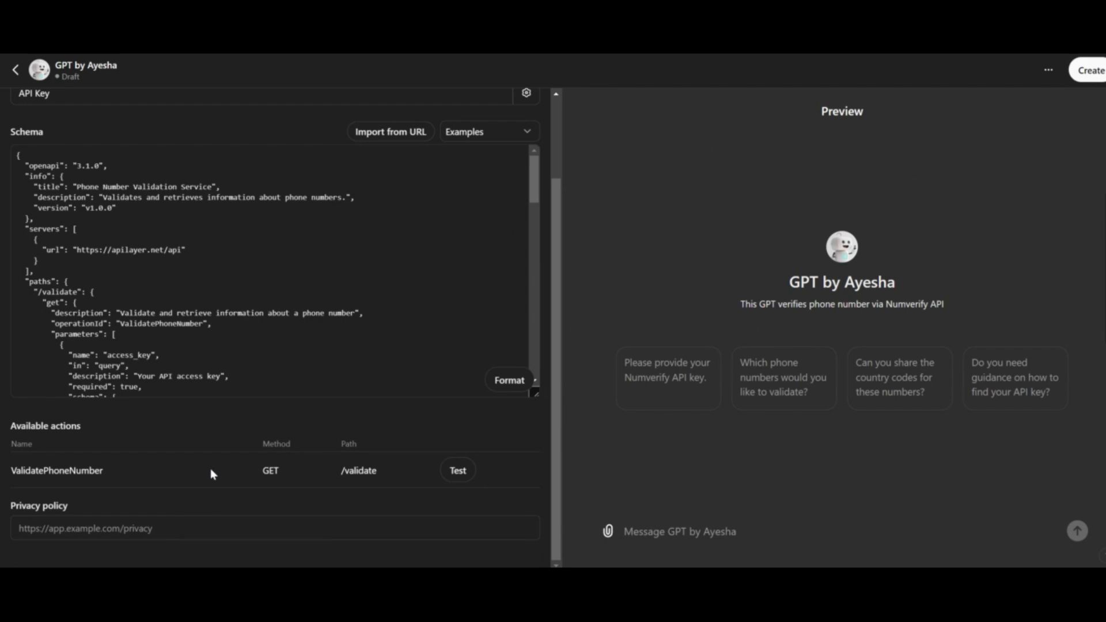
click(195, 526)
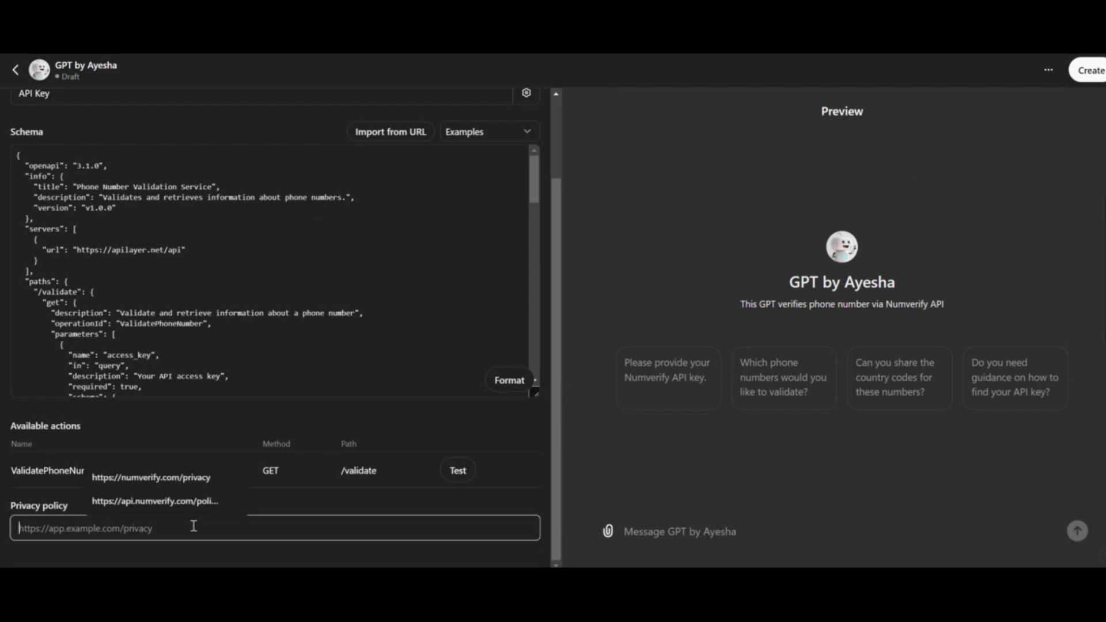
key(ctrl+v)
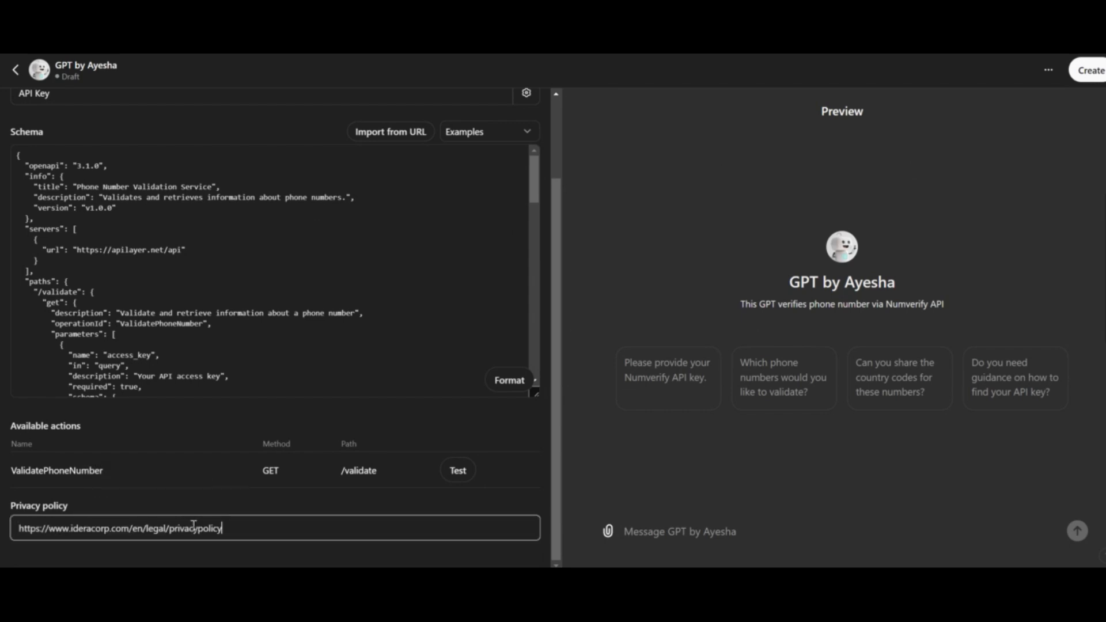
drag(242, 527, 2, 545)
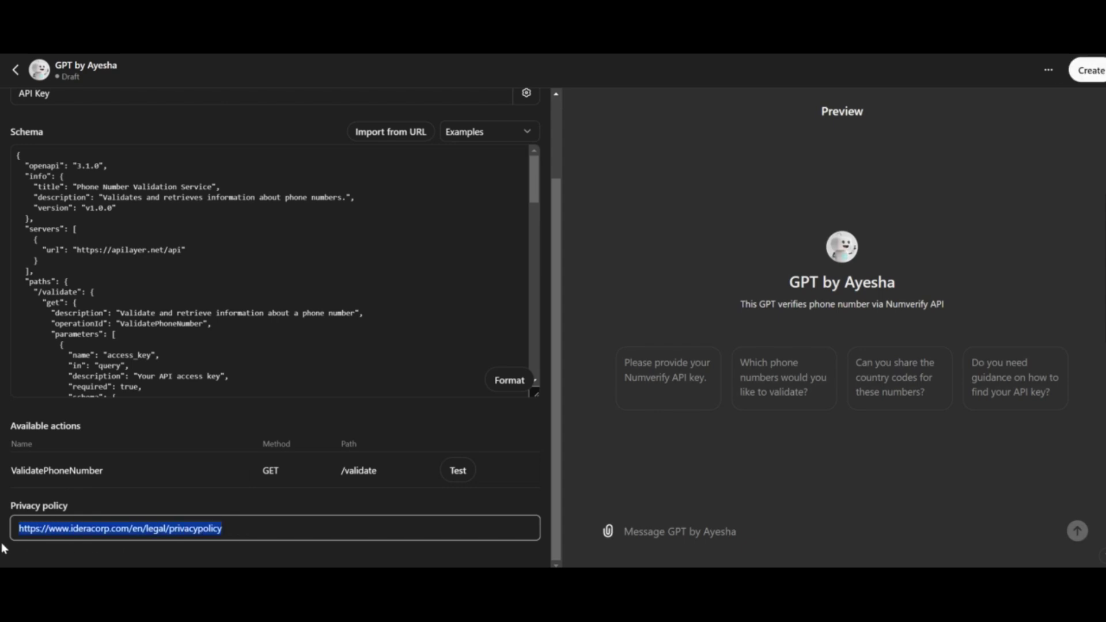
click(261, 523)
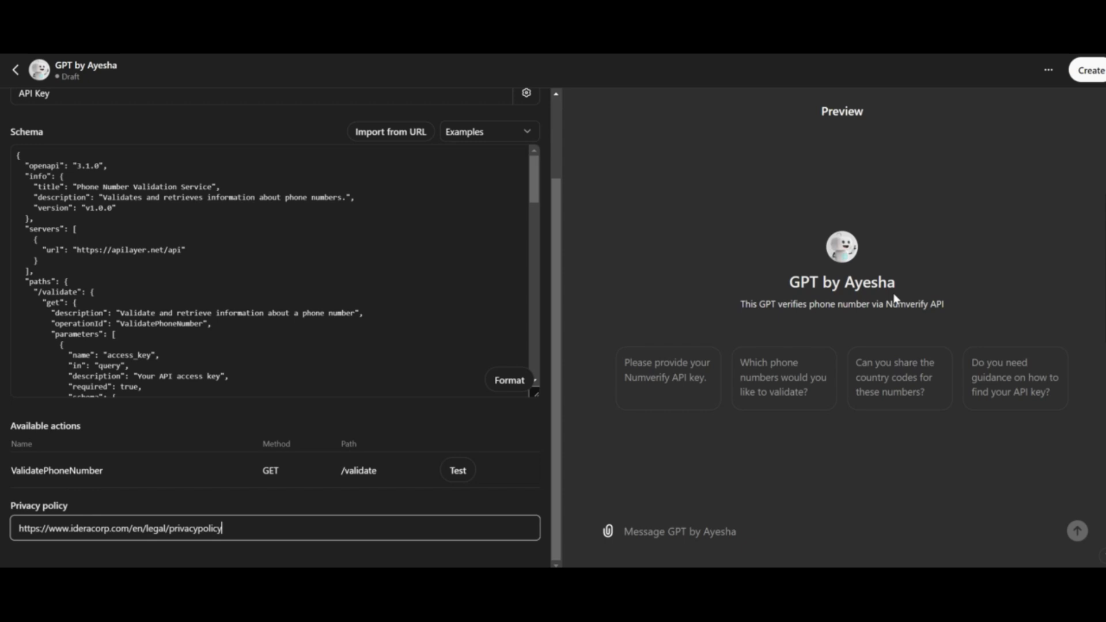
click(15, 70)
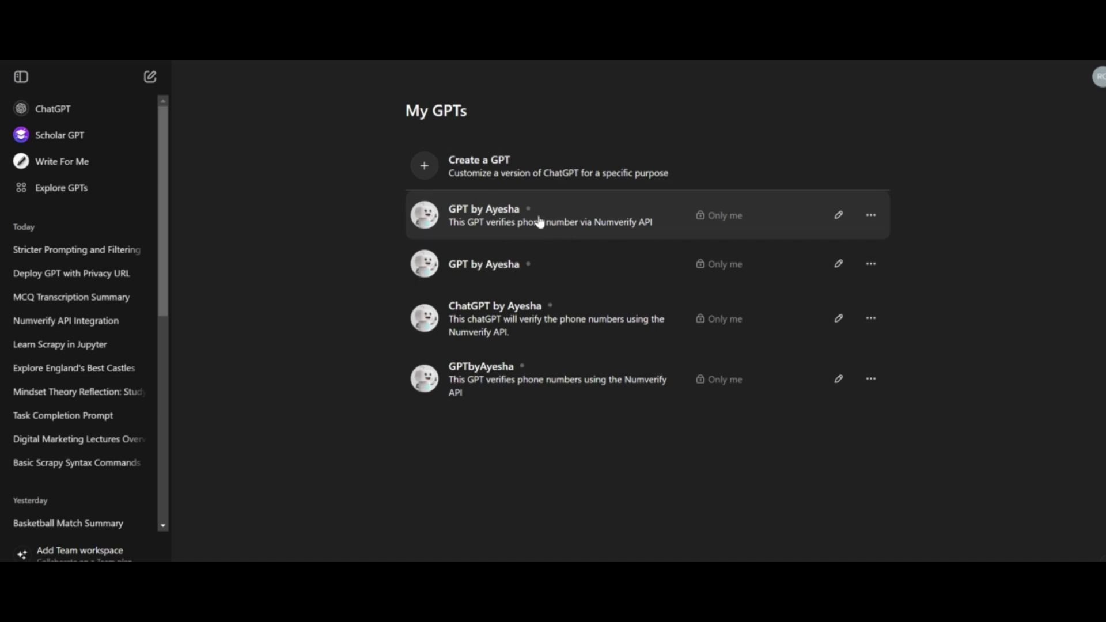
Open and dismiss the options menu on the GPT by Ayesha row without deleting it.
click(874, 220)
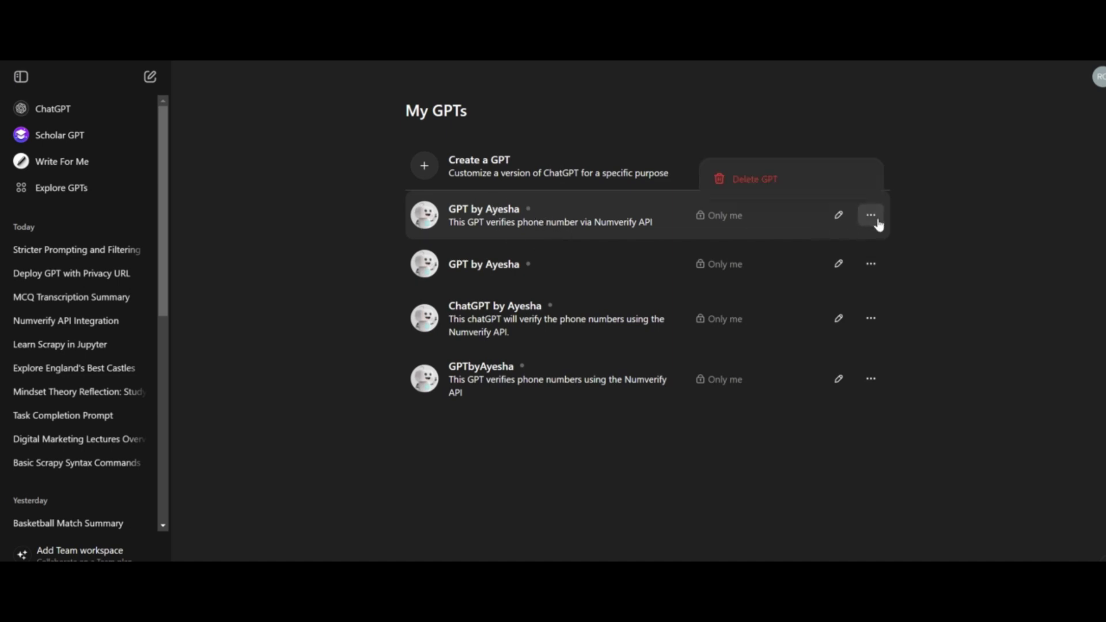
click(502, 215)
click(502, 215)
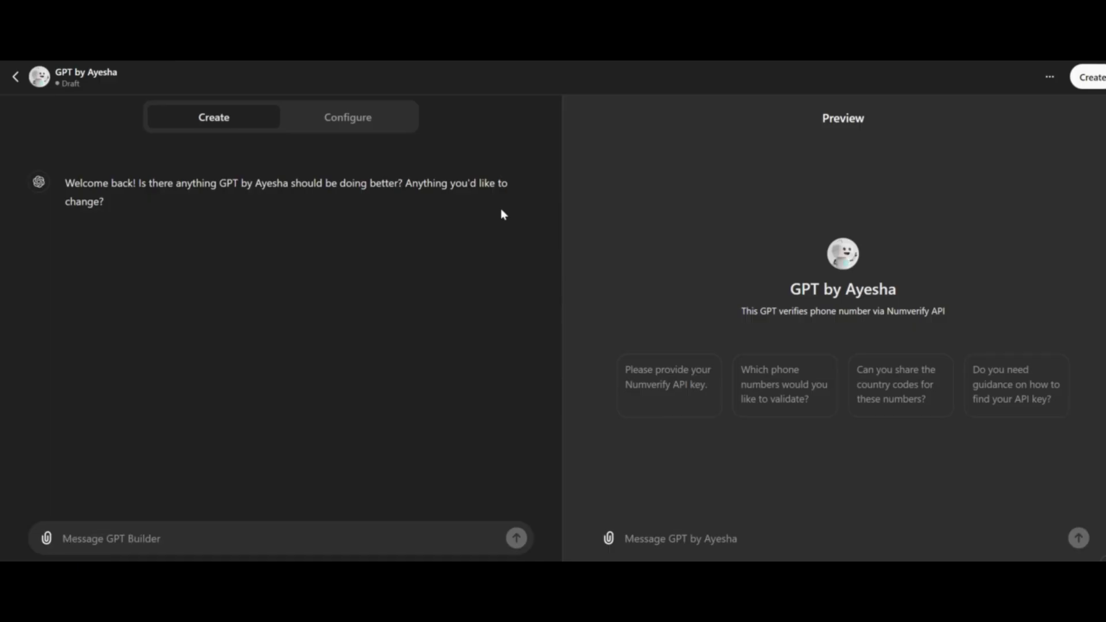
click(649, 527)
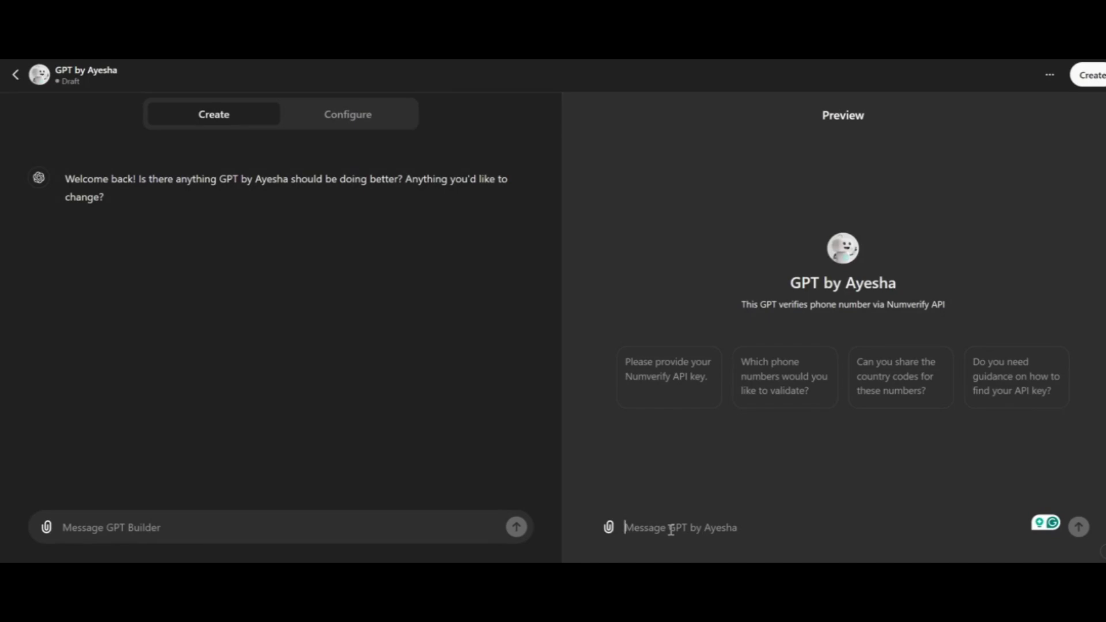
text(verify )
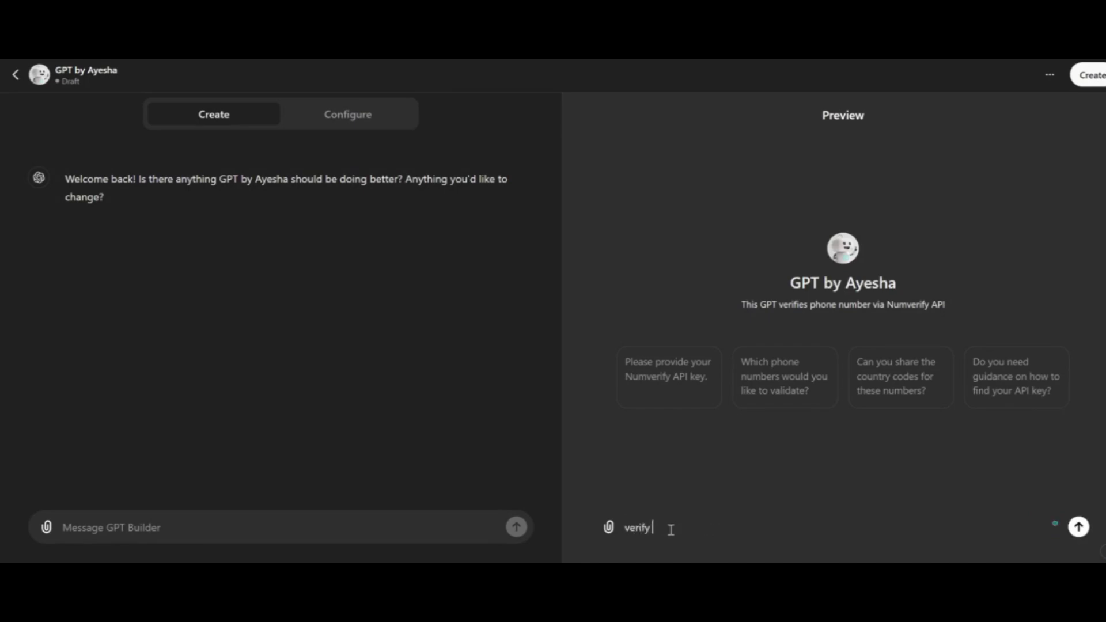
text(this num)
key(Return)
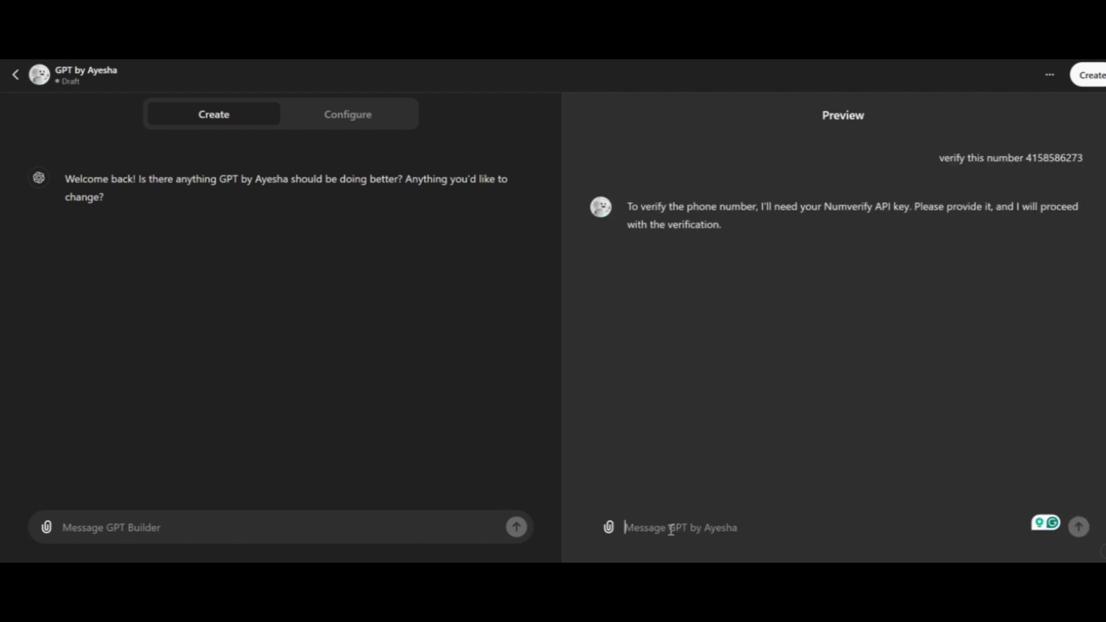
Send the API key with a short note and allow the GPT to call the validation service.
key(ctrl+v)
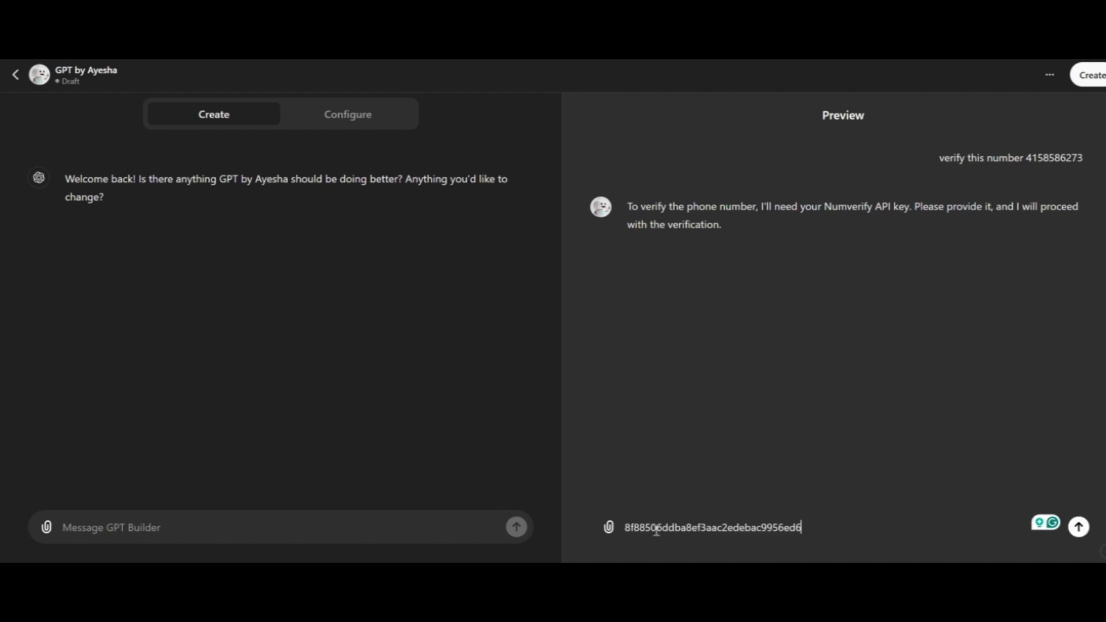
click(625, 528)
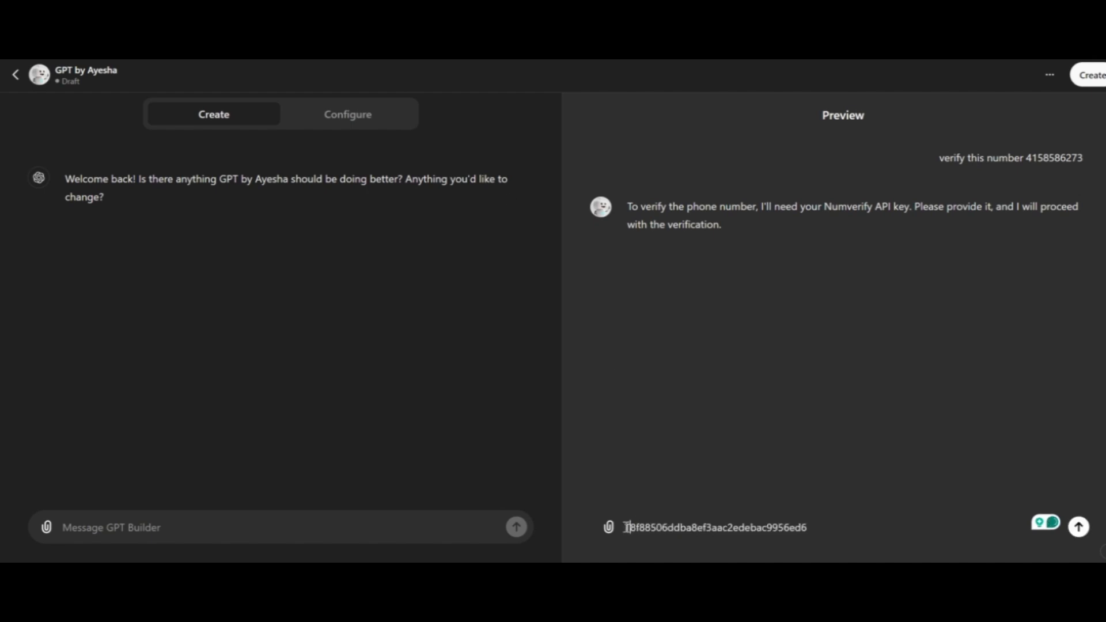
text(try with this )
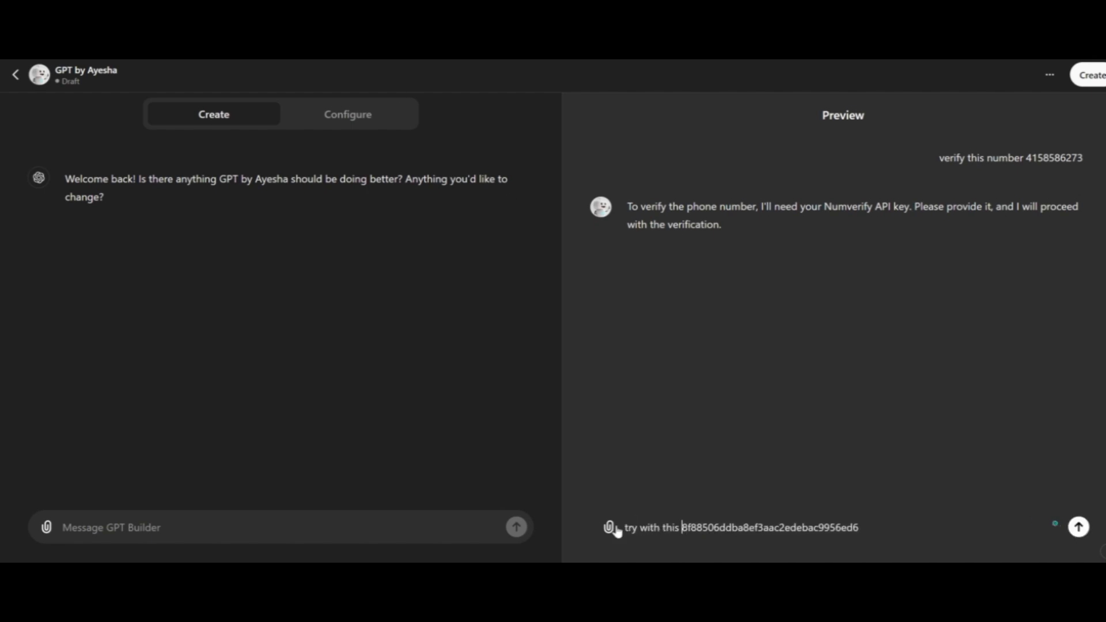
text(key:)
key(Return)
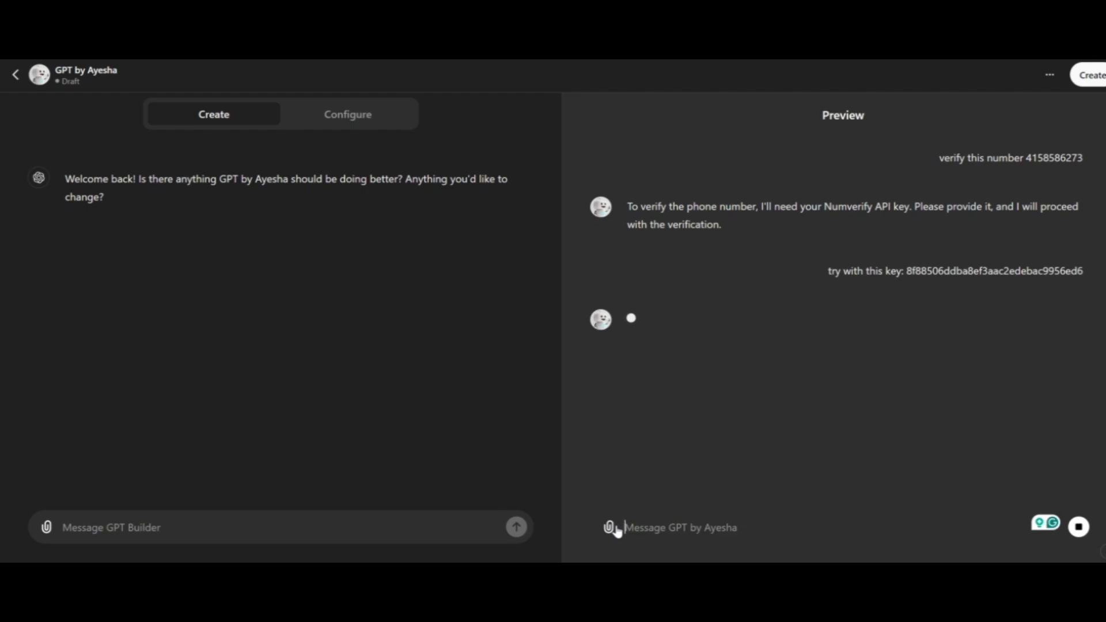
click(639, 373)
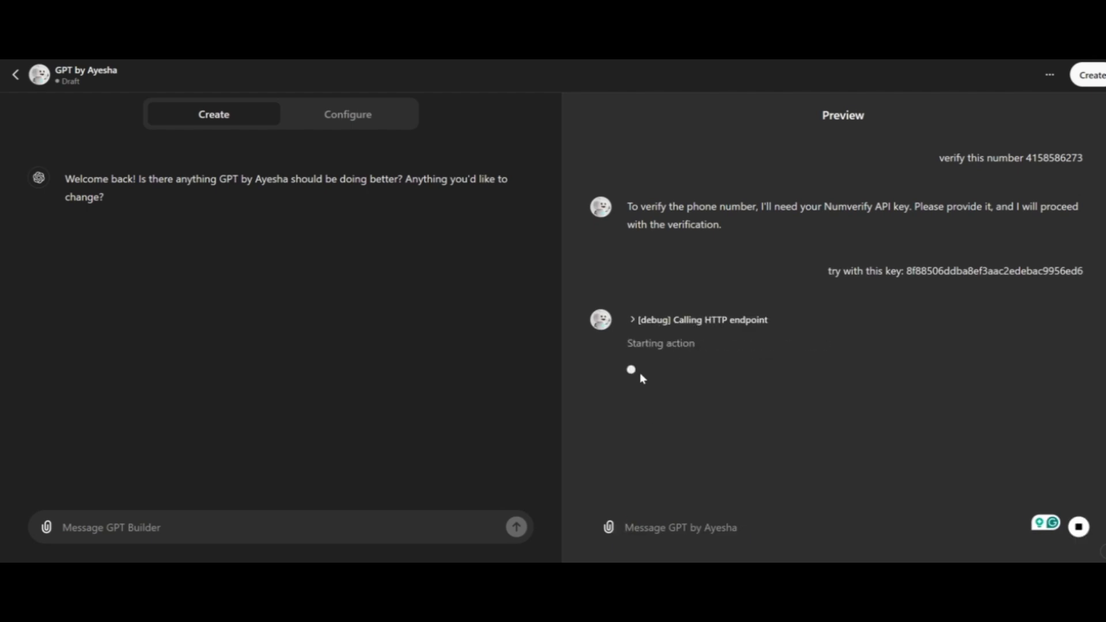